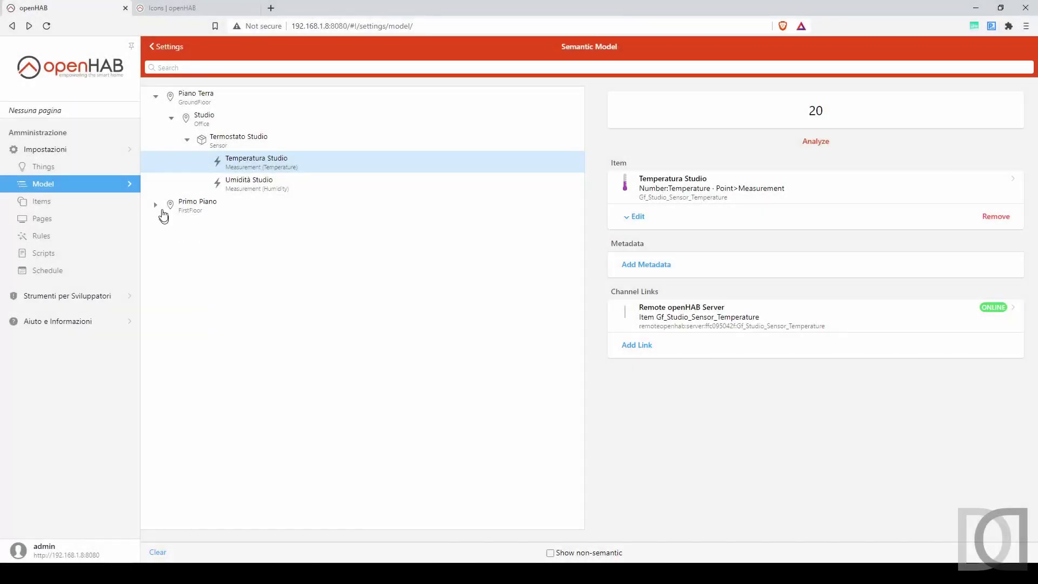
Add a new equipment item under Camera da Letto on Primo Piano and name it gBedroomLights.
click(154, 206)
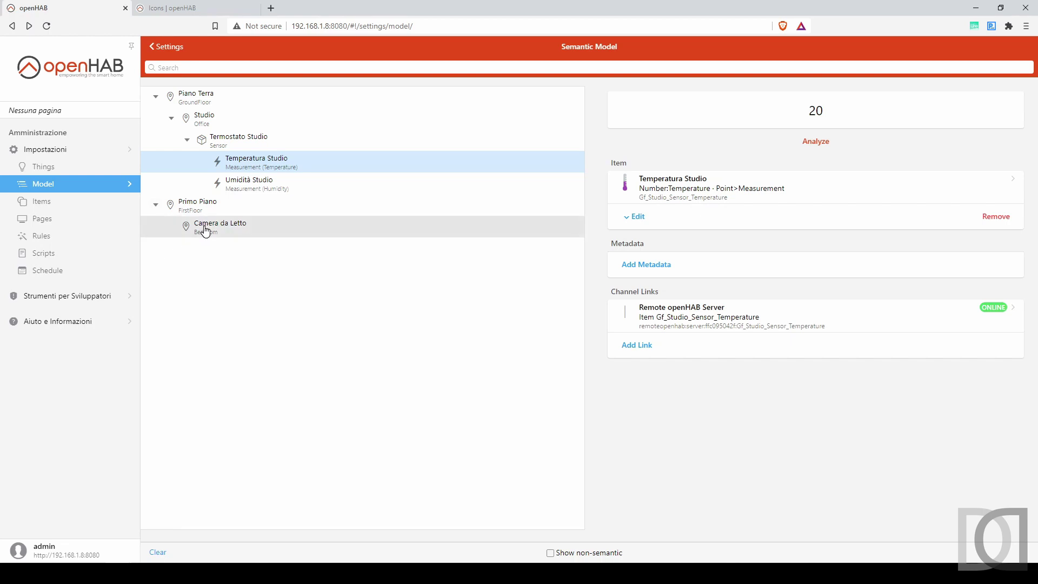
click(204, 232)
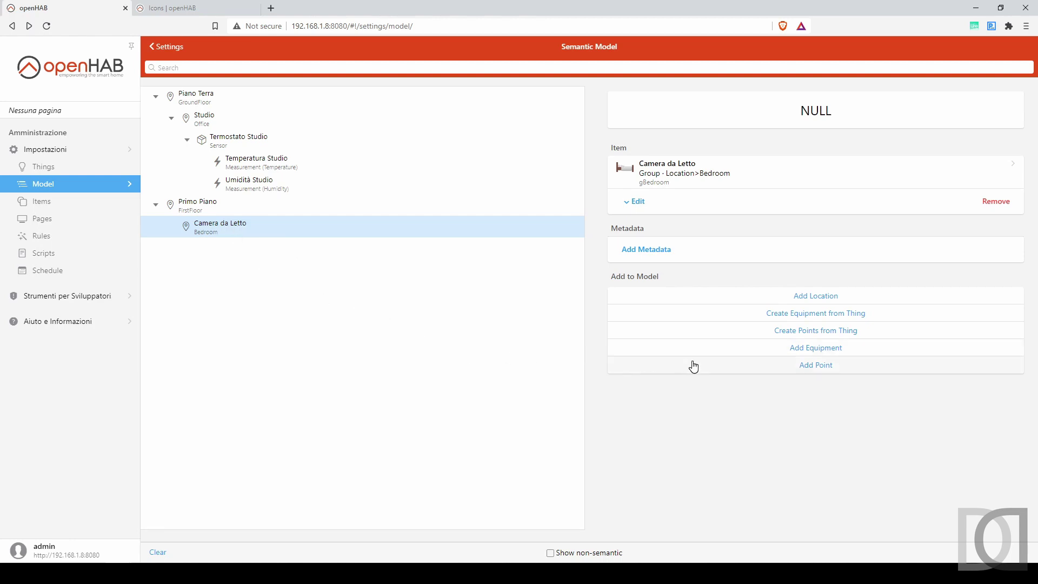
click(828, 350)
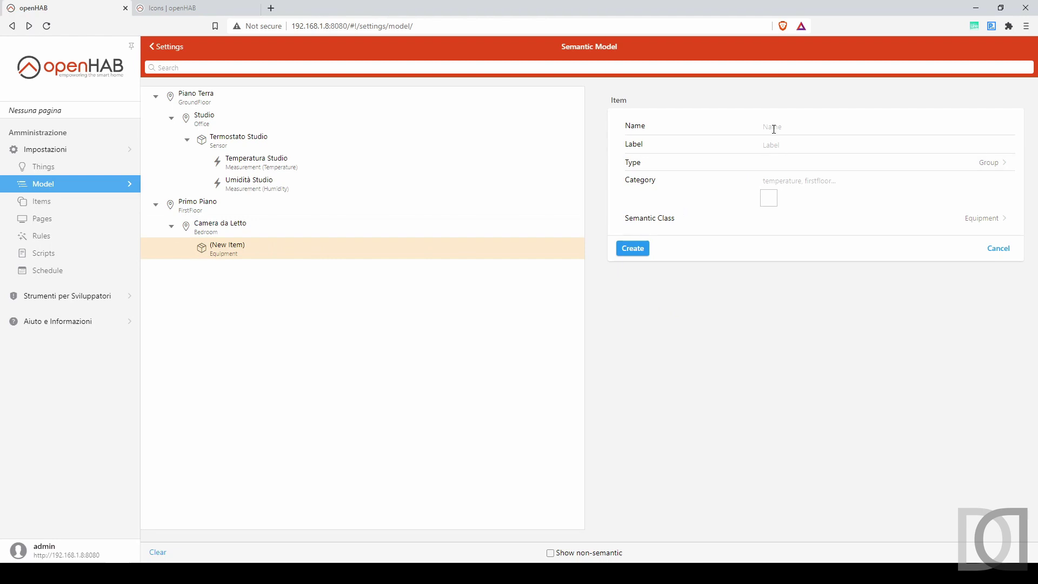
click(775, 130)
text(gBedroom)
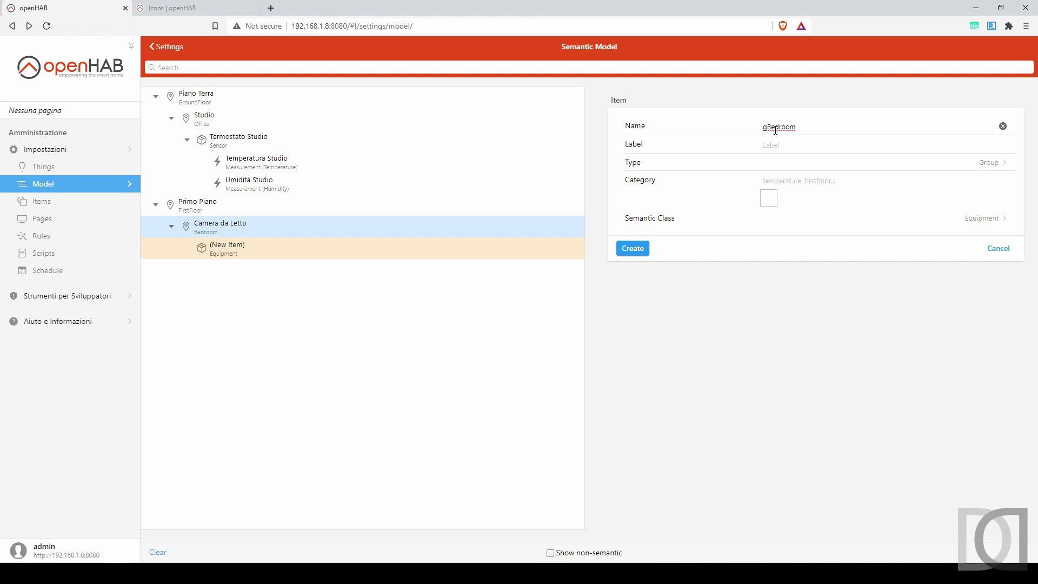
text(Lights)
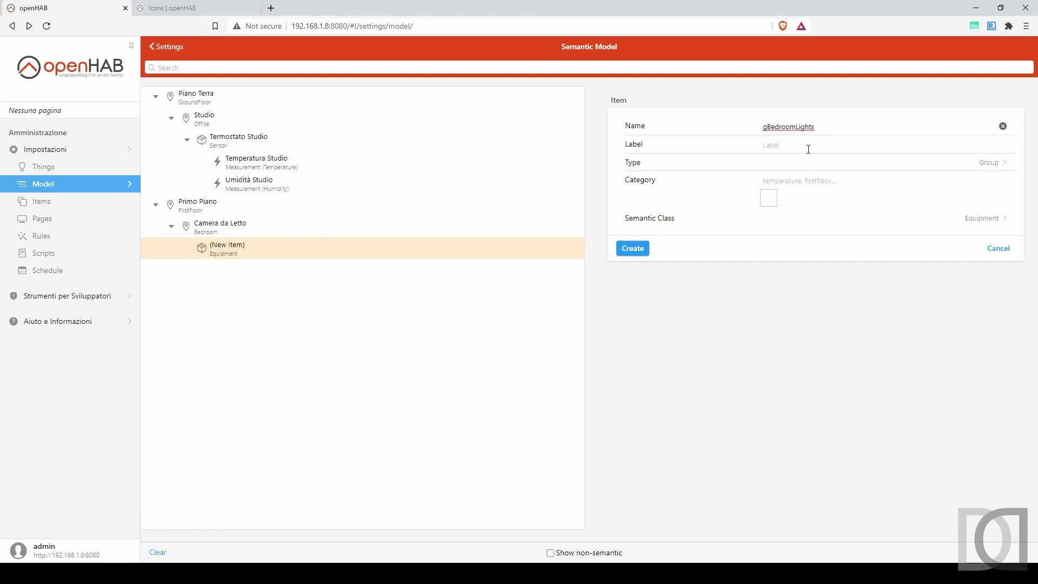
Label the new equipment "Luci Camera da Letto" and set its category to lightbulb.
click(808, 149)
text(Luci Camed)
text( da L)
text(light)
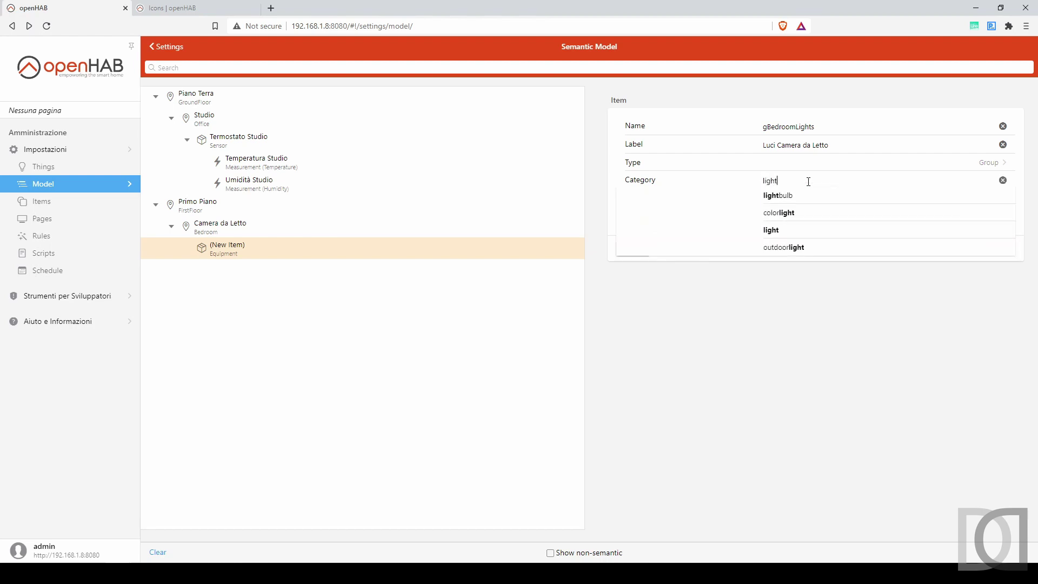
click(784, 200)
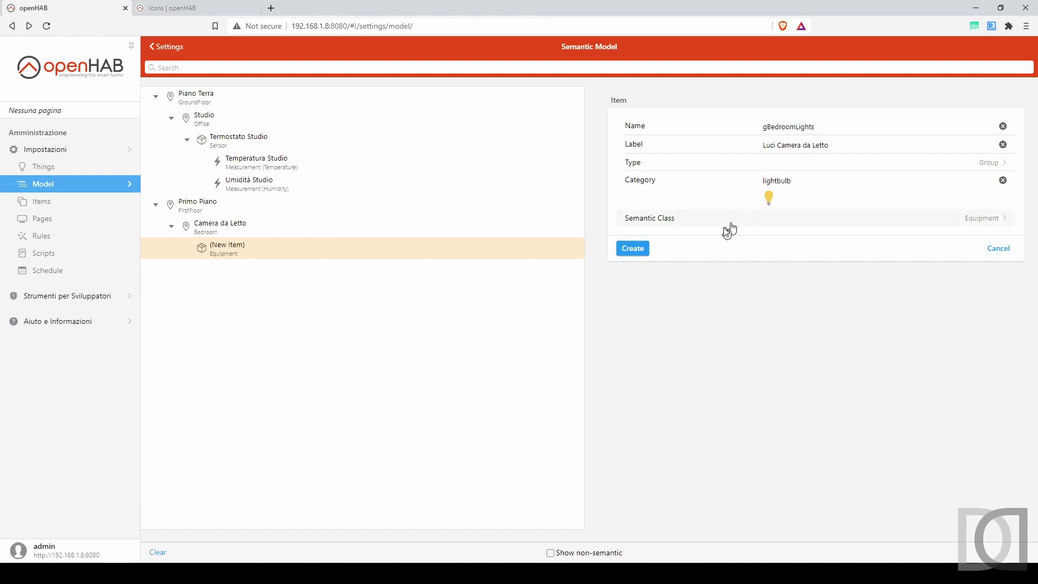
Set the equipment's semantic class to Lightbulb and create the item.
click(987, 222)
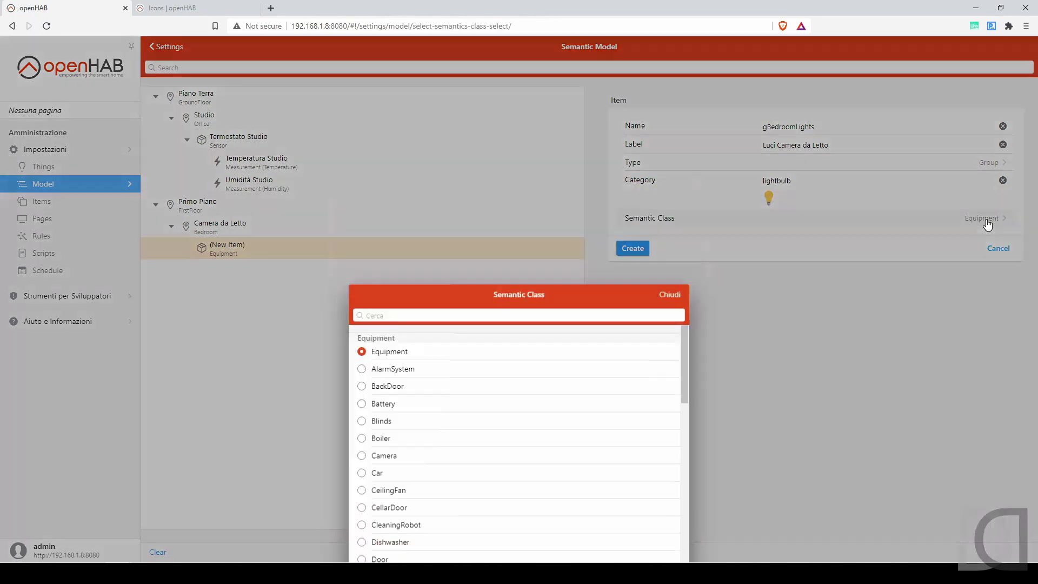
click(462, 160)
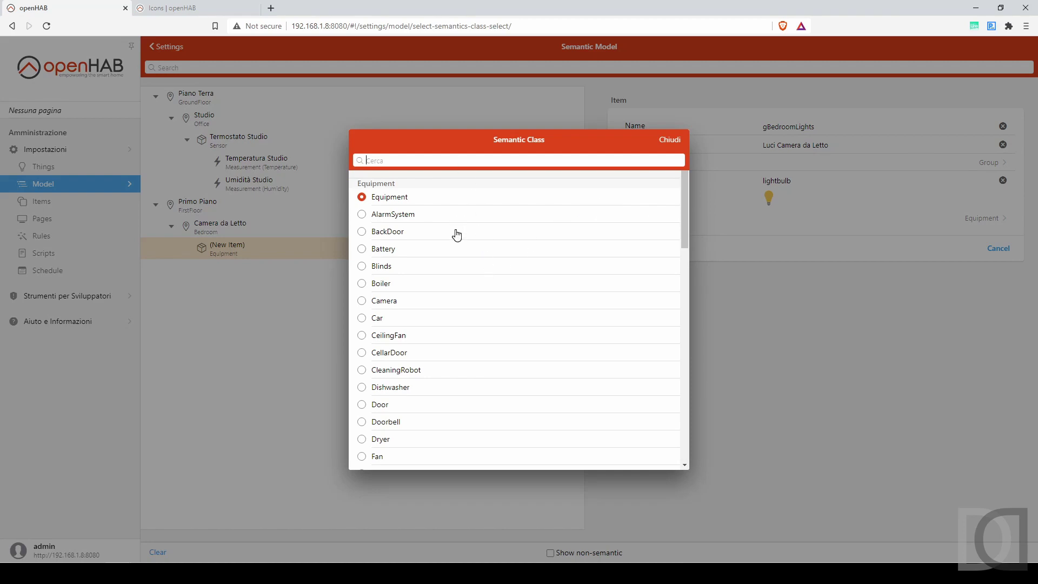
text(ligh)
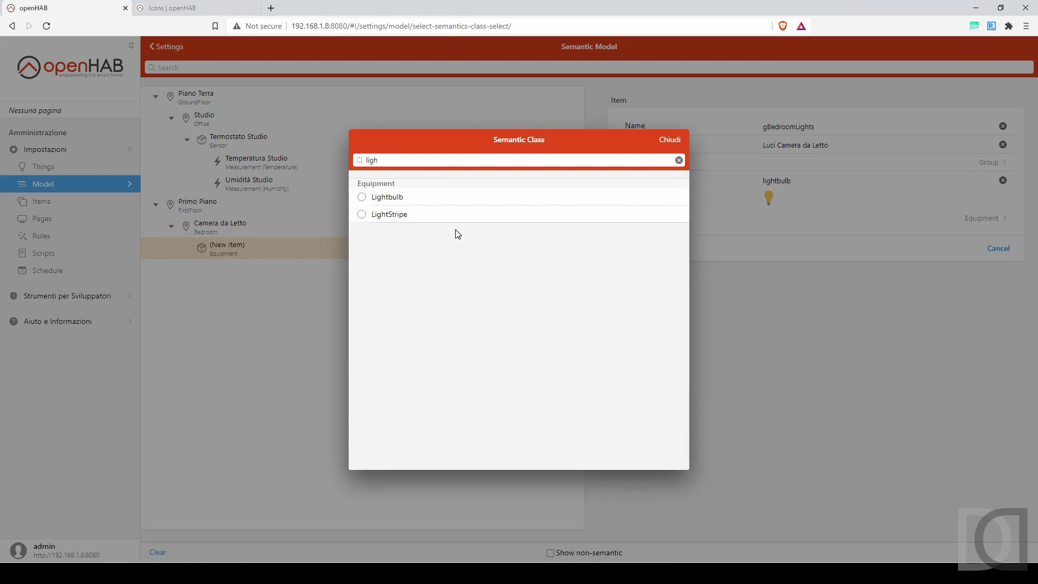
click(389, 197)
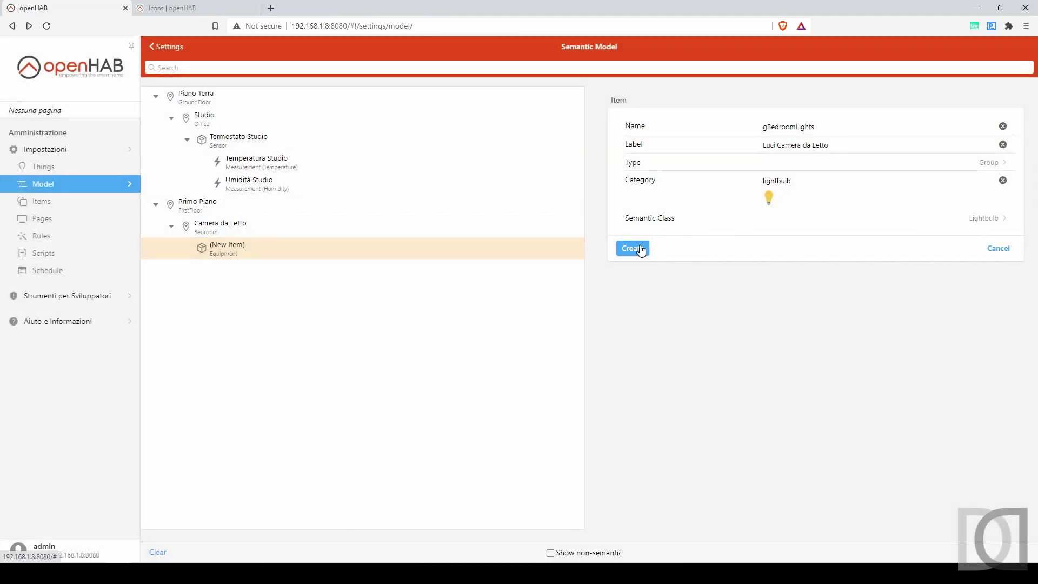
click(640, 250)
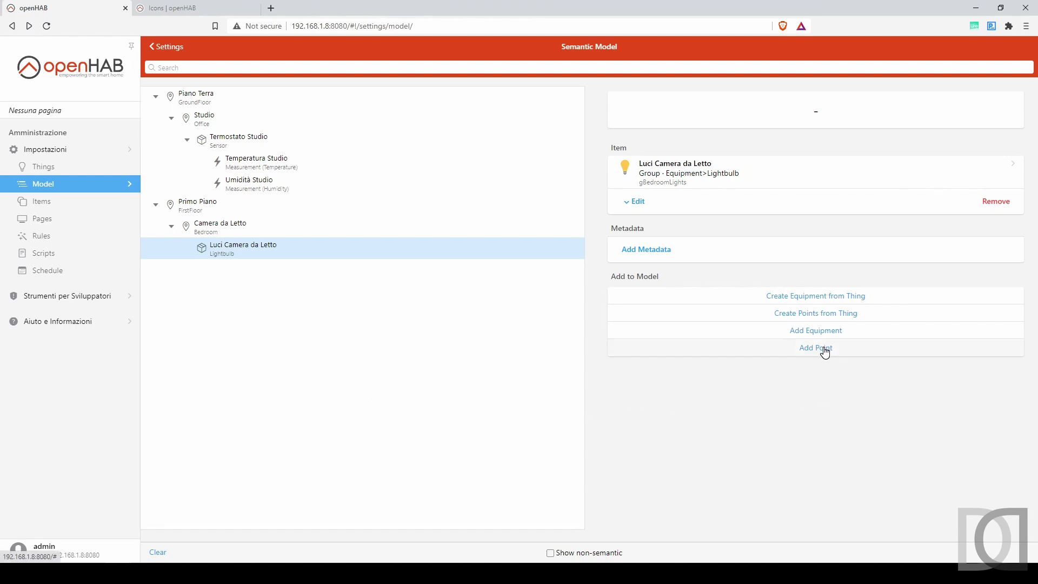
Start creating points for Luci Camera da Letto from the Remote openHAB Server thing.
click(834, 320)
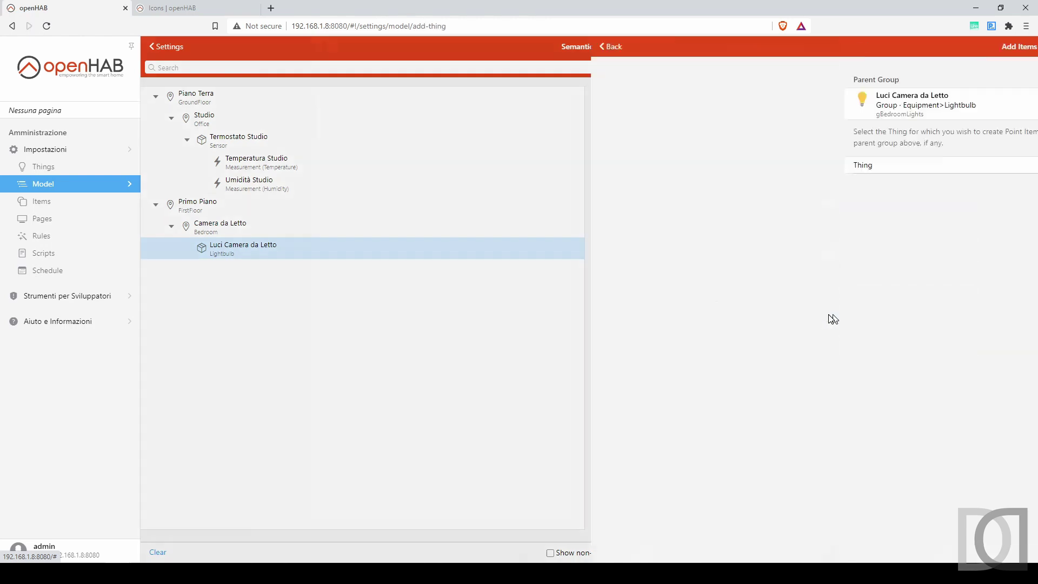
click(465, 166)
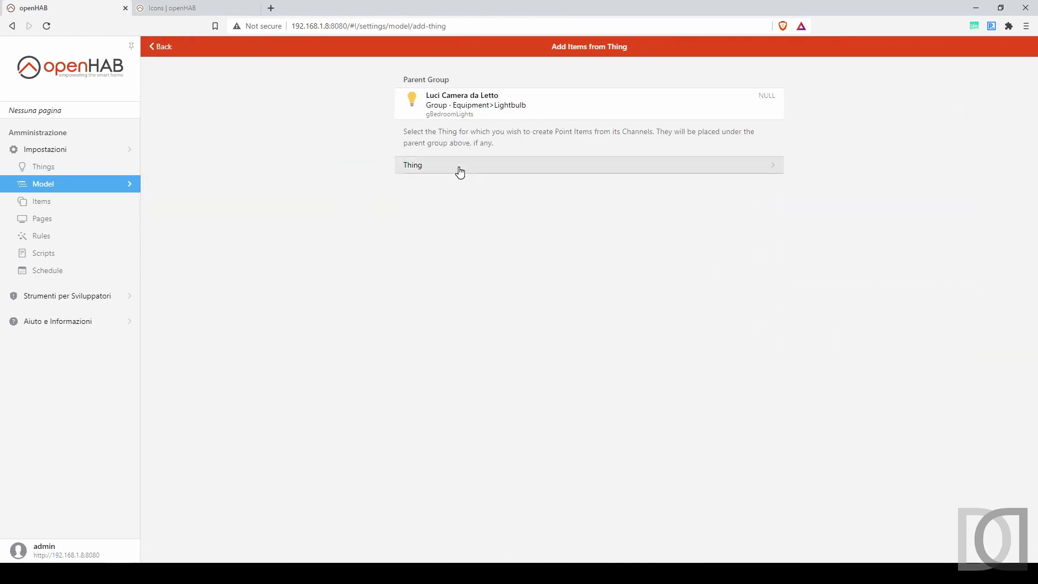
click(383, 223)
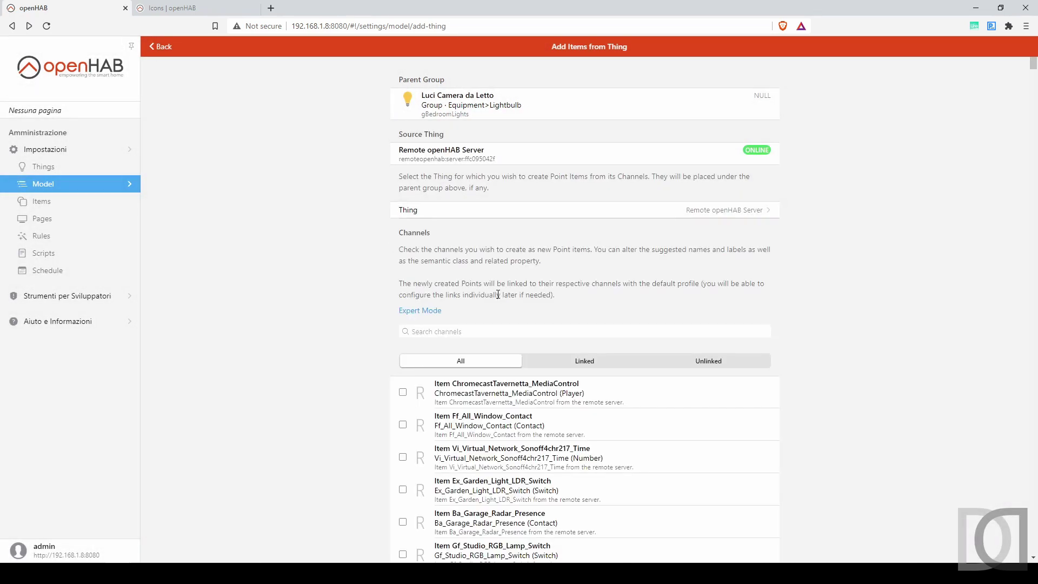
Search the thing's channels for "Ff_Bedroom_light" and include the Ff_Bedroom_Light_Lamp_Switch channel.
click(503, 331)
text(Ff_)
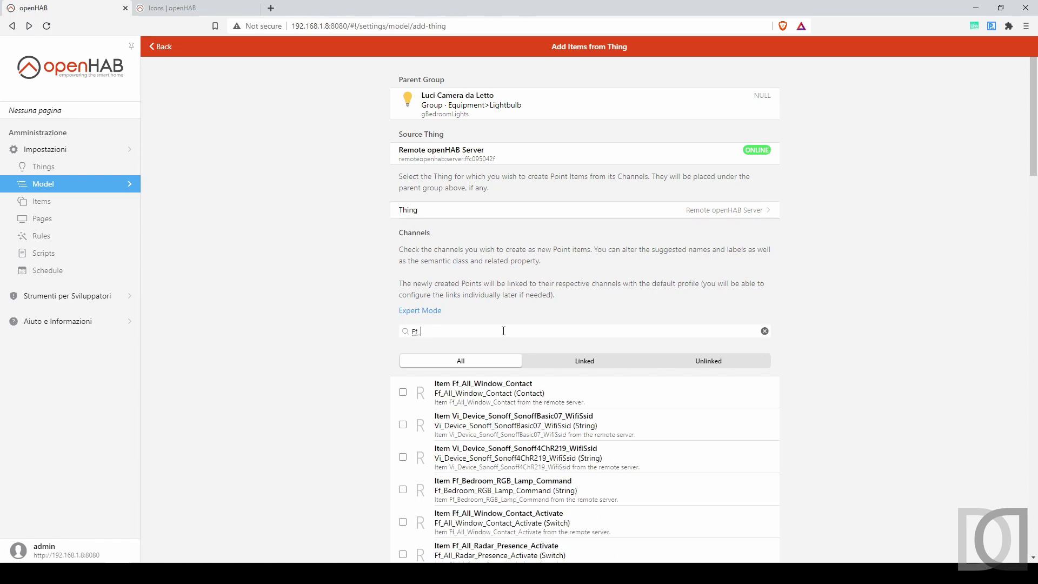
text(Be)
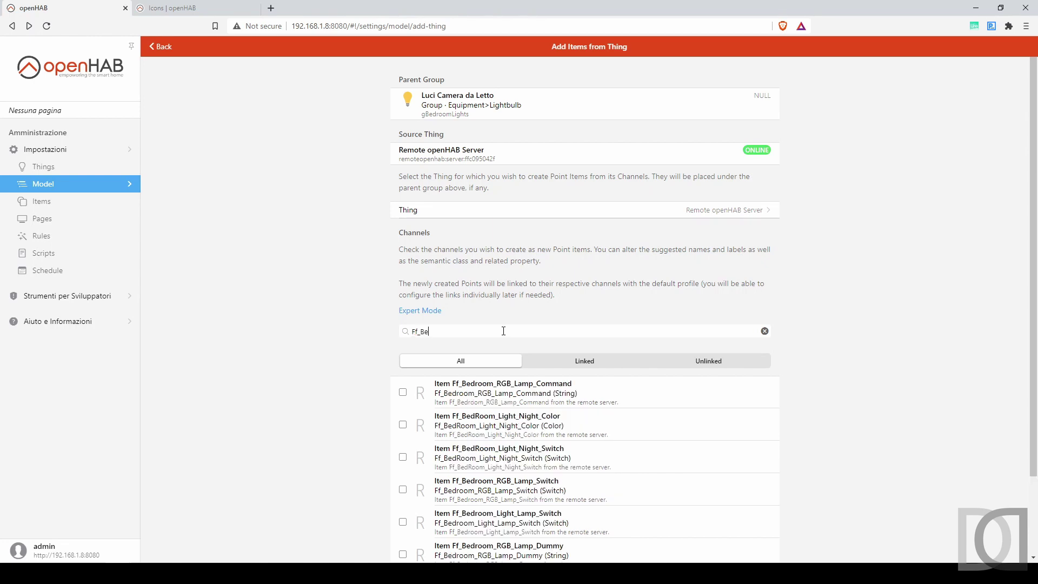
text(droom_light)
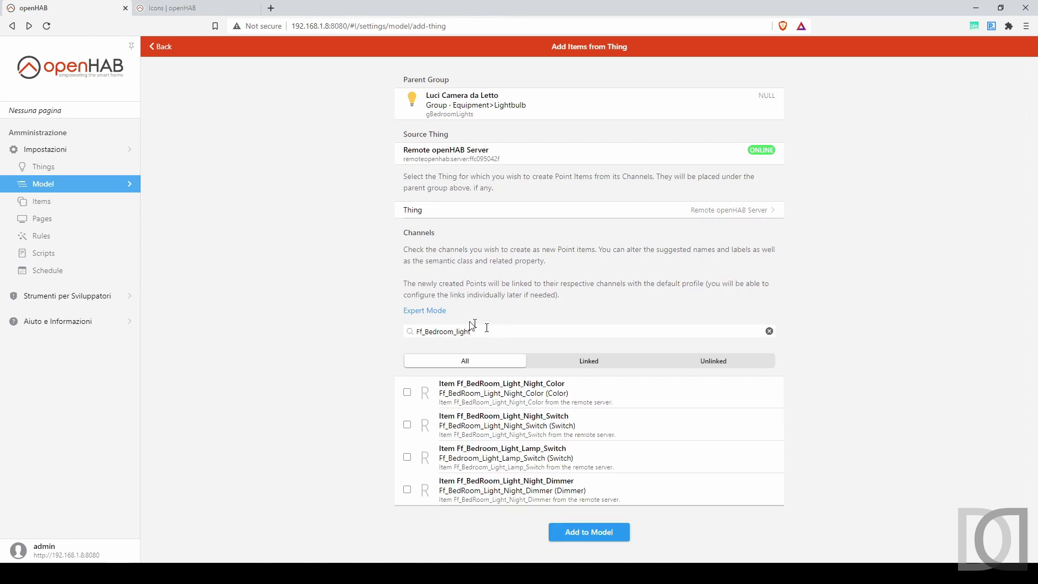
click(523, 456)
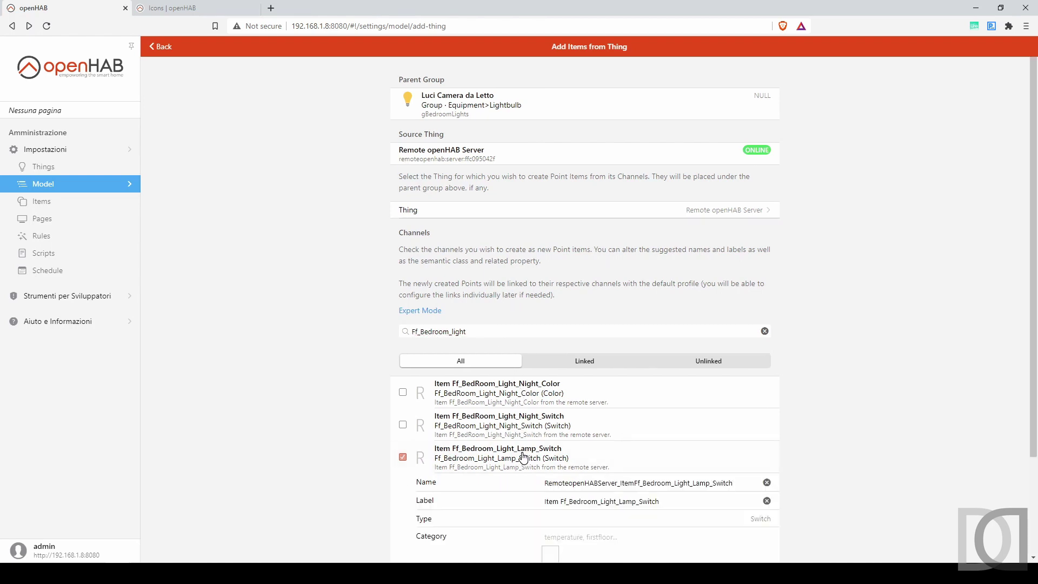
Replace the suggested name of the lamp switch point with Ff_Bedroom_Light_Lamp_Switch, copied from its label.
scroll(290, 441, down, 2)
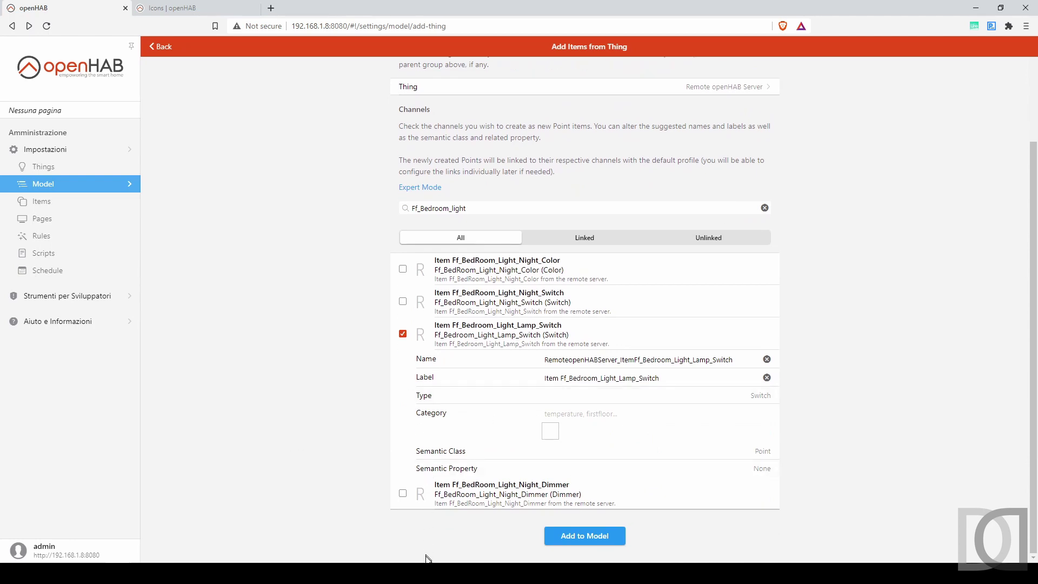
drag(561, 377, 693, 379)
key(ctrl+c)
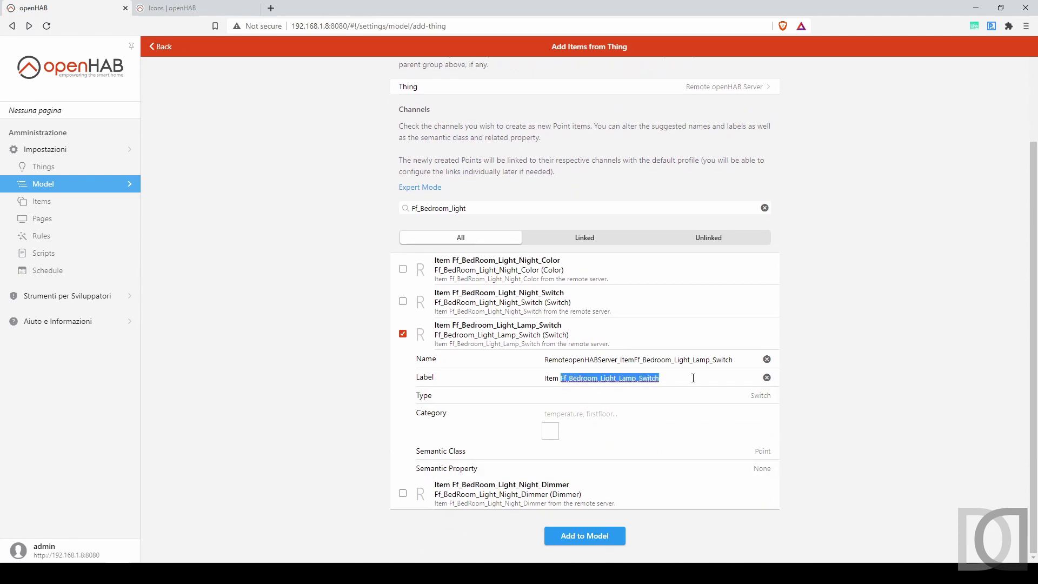
double_click(633, 360)
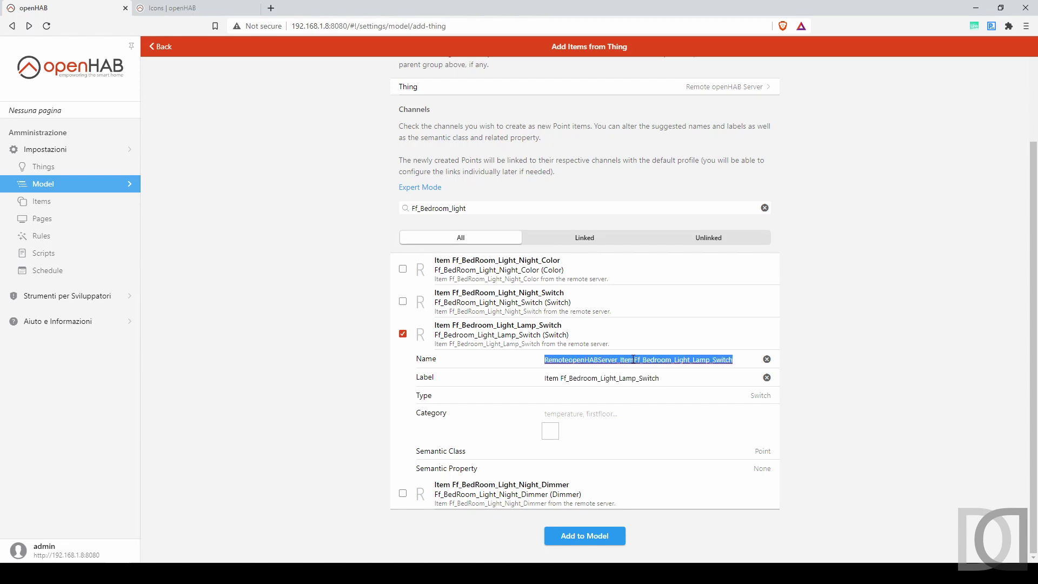
key(ctrl+v)
Label the lamp switch point "Luce Principale Camera da Letto" and set its category to lightbulb.
triple_click(627, 373)
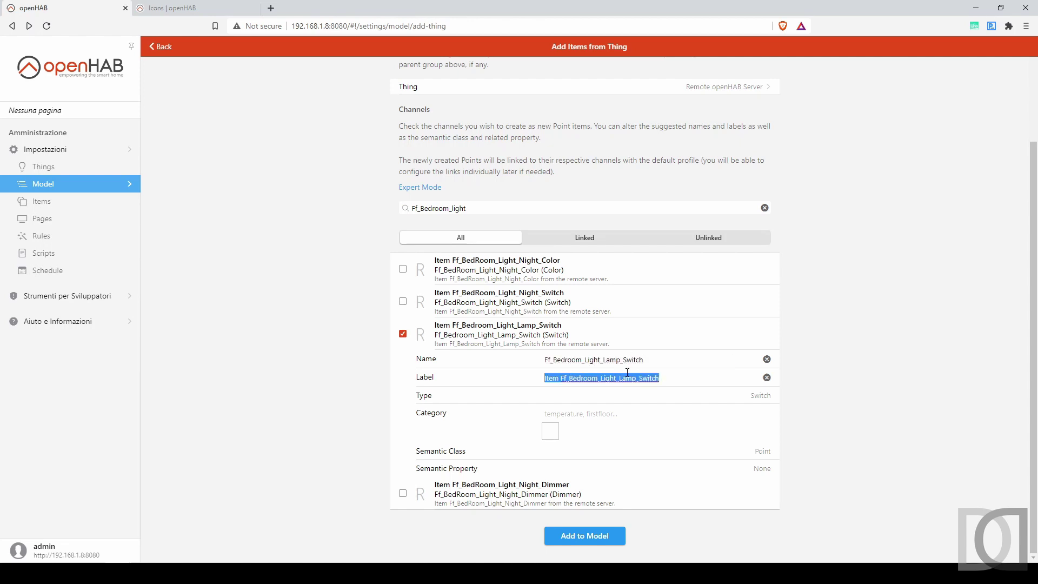
text(Lu)
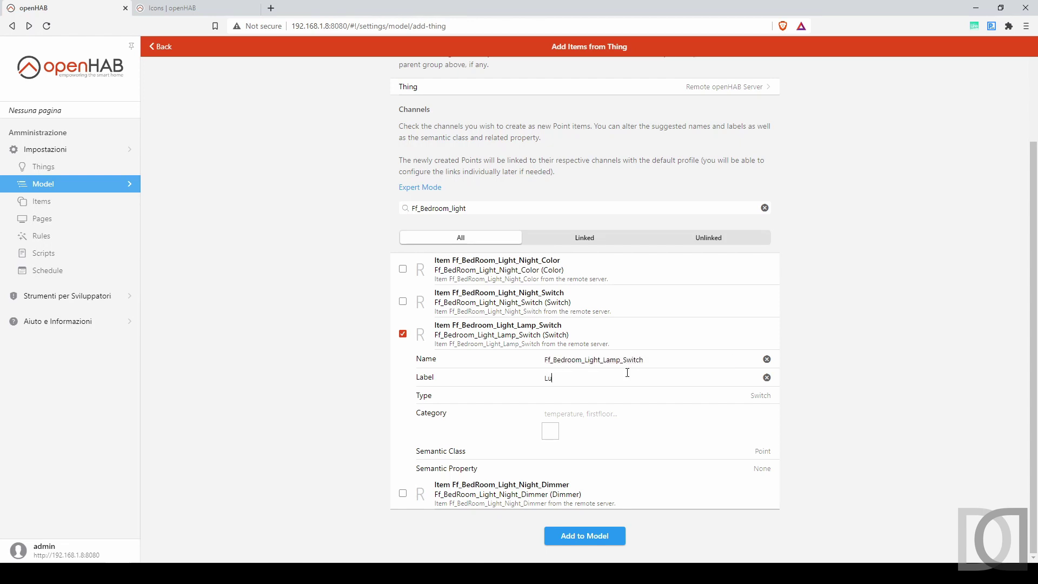
text(ce Principale Ca)
text(med)
text(da Letto)
click(736, 410)
click(598, 415)
text(light)
click(559, 428)
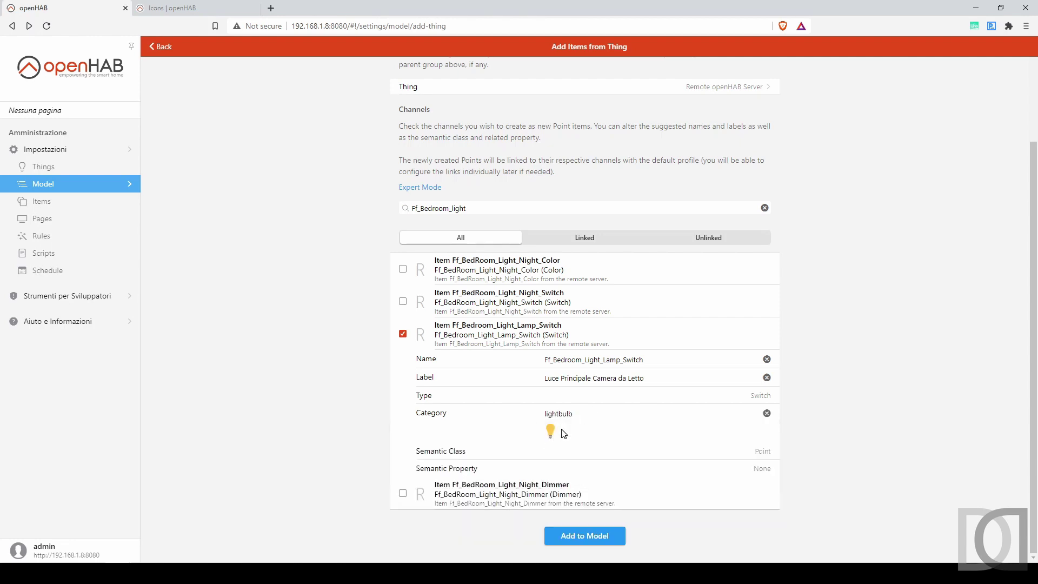
Set the lamp switch point's semantic class to Switch and its semantic property to Light.
click(762, 452)
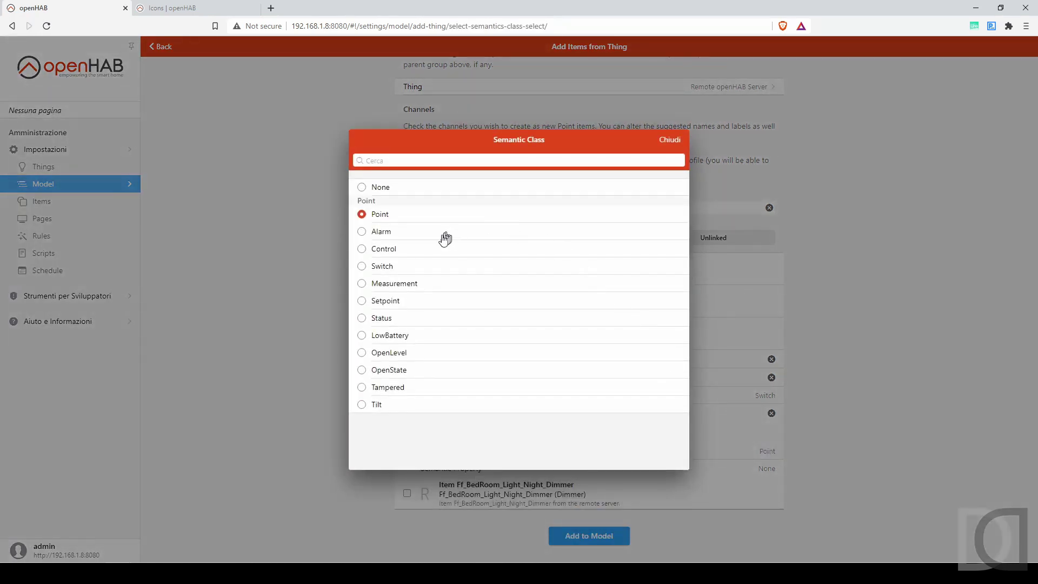
click(387, 270)
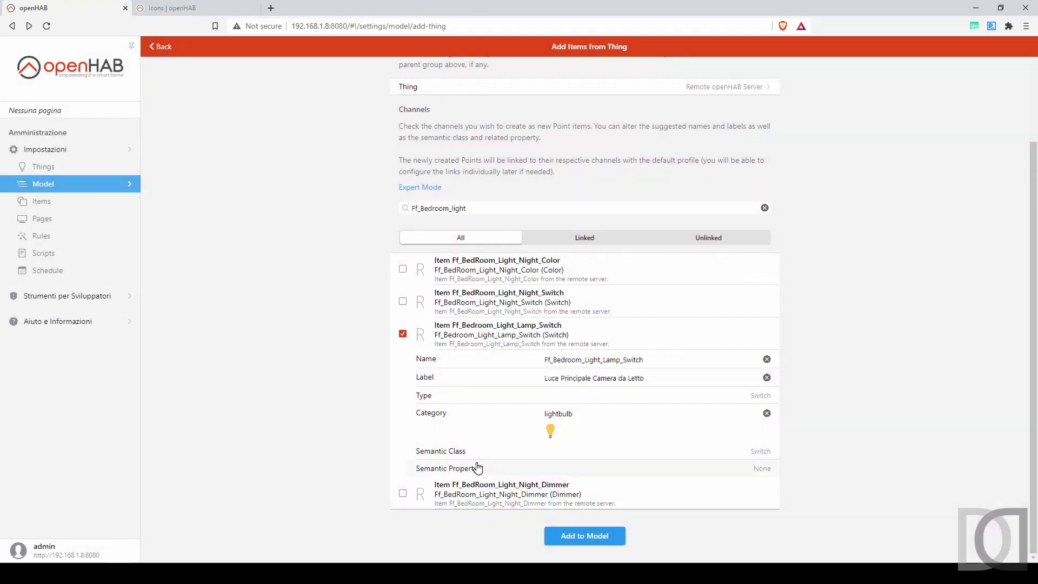
click(477, 468)
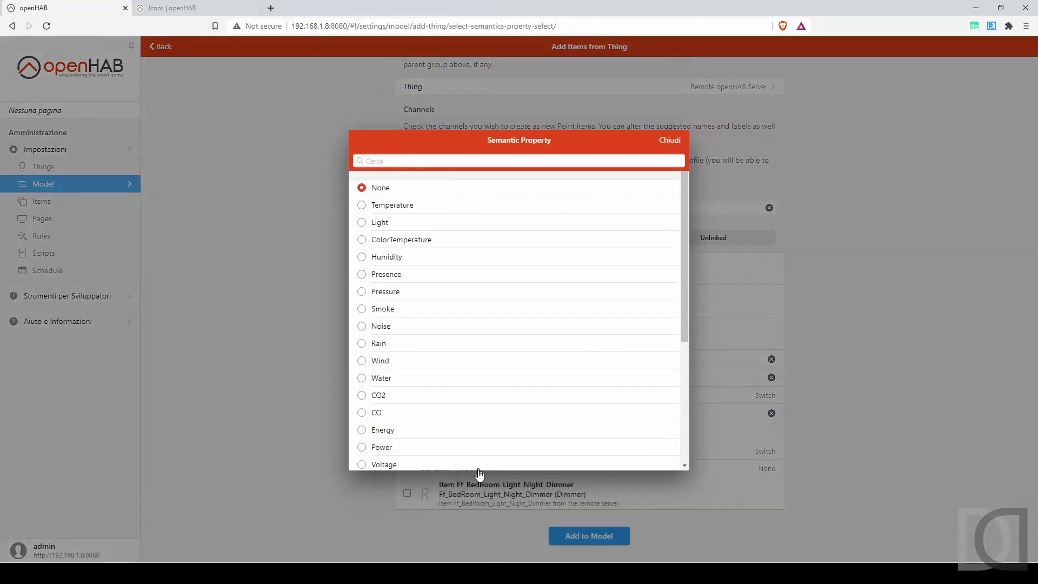
click(379, 223)
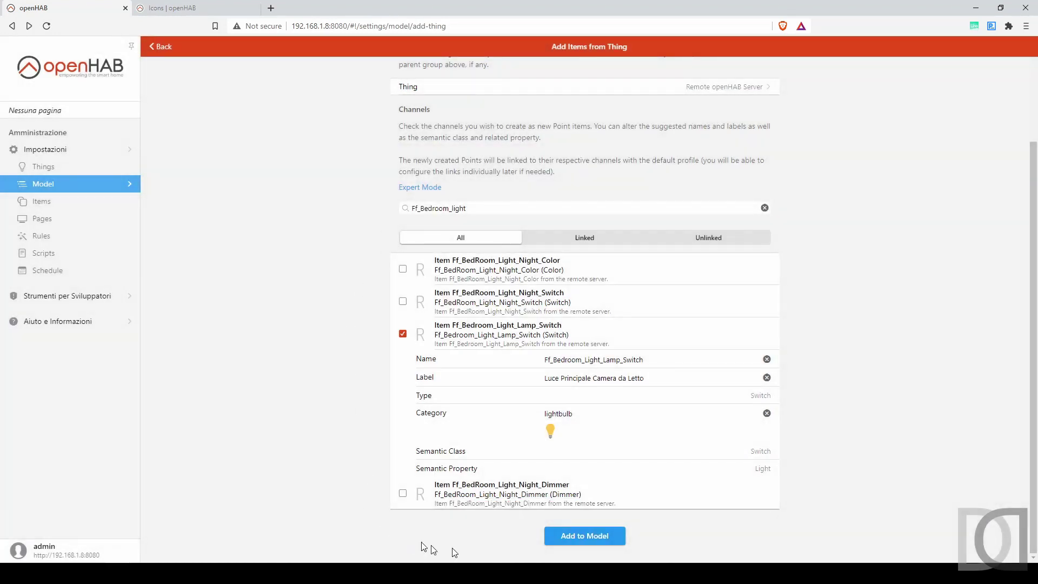
Add the configured point to the model and show the details of Luce Principale Camera da Letto.
click(574, 535)
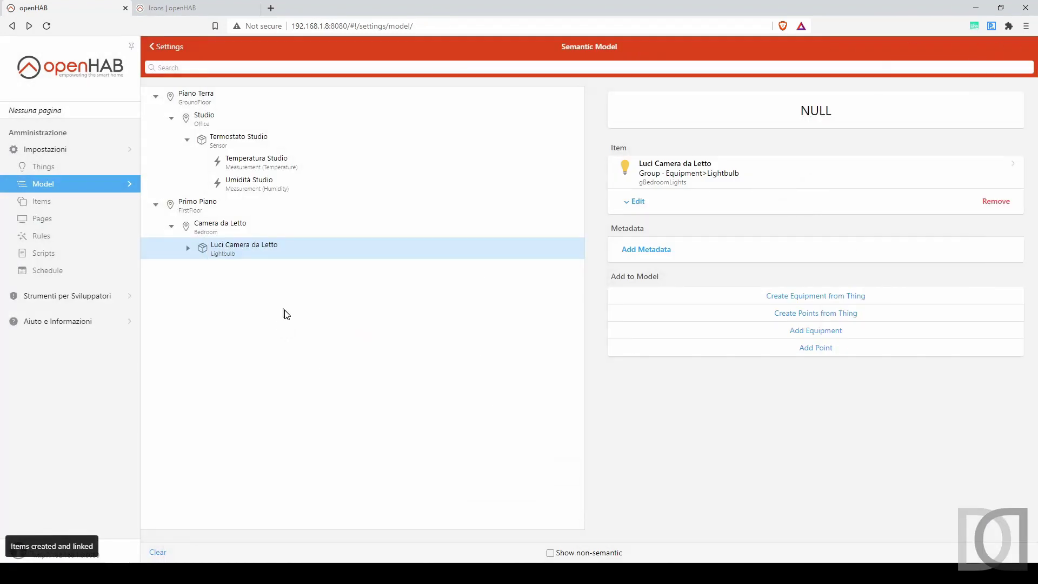
click(187, 248)
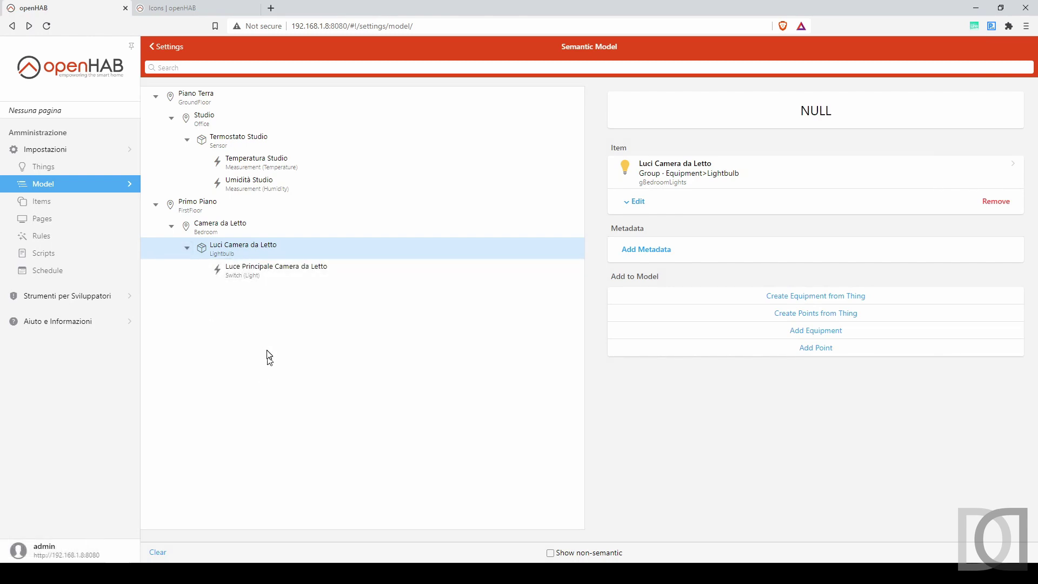
click(259, 279)
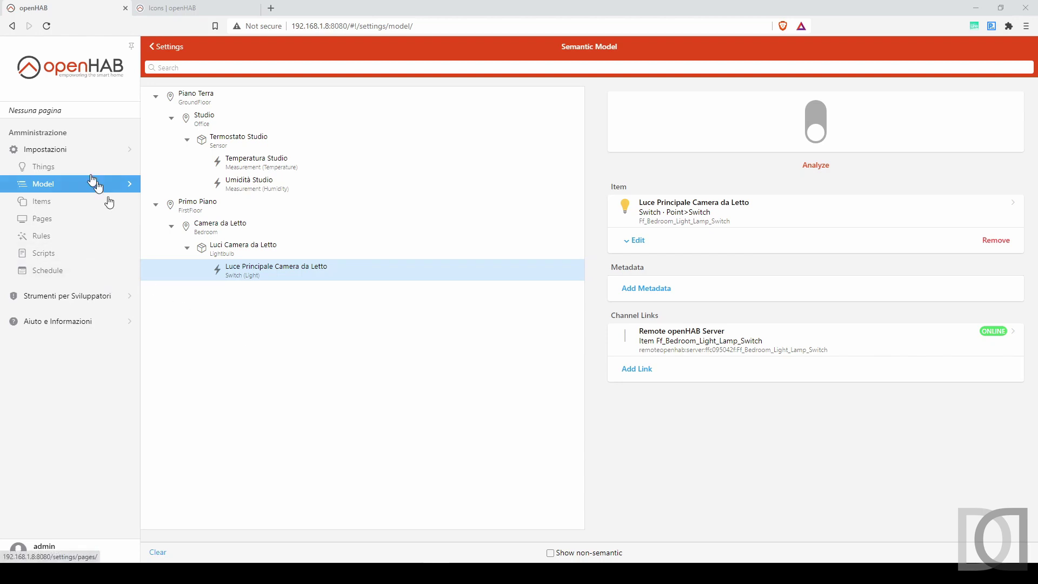
Open the channel list of the Remote openHAB Server thing.
click(47, 169)
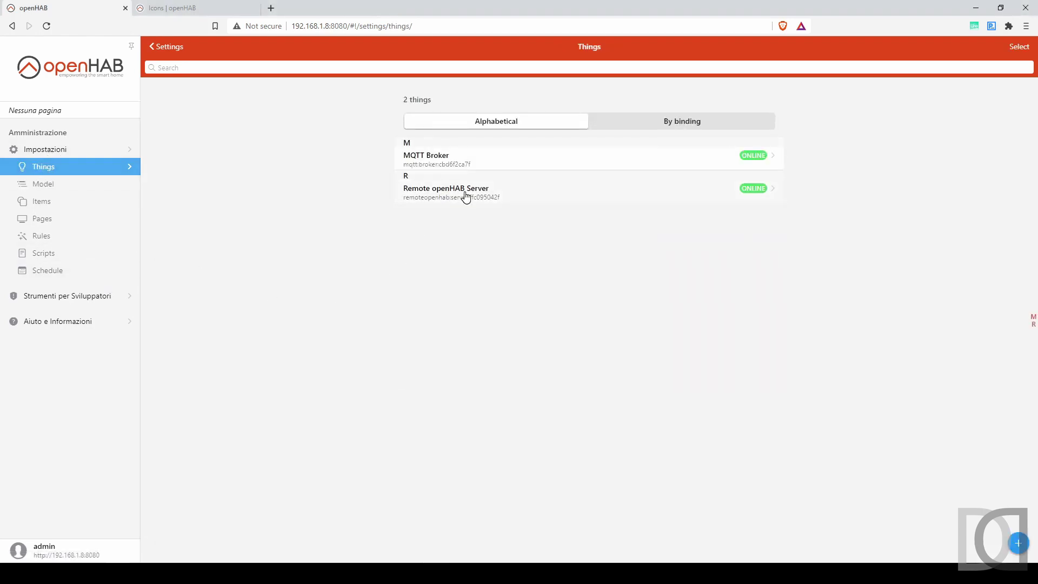
click(465, 196)
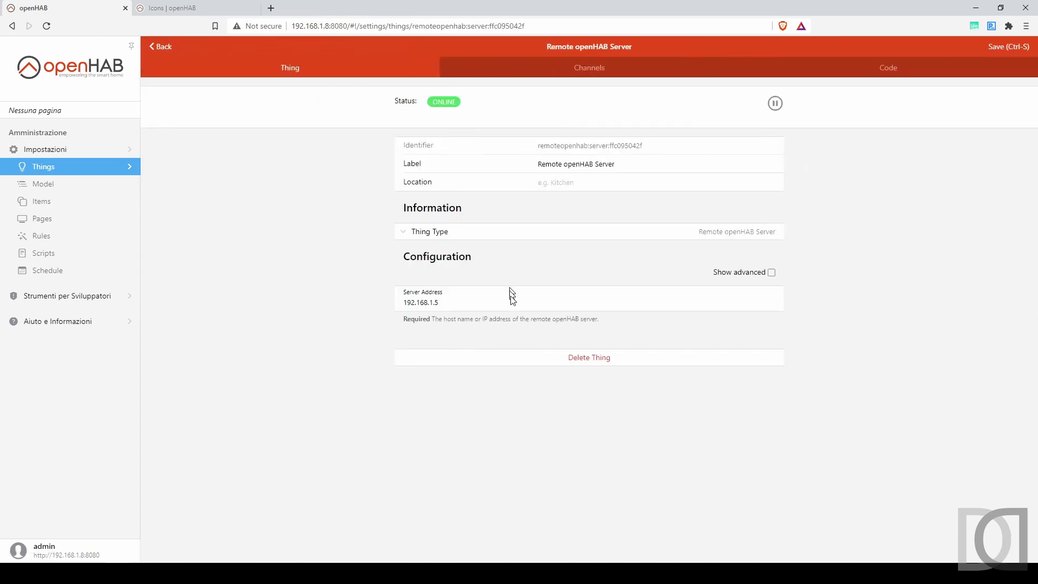
click(601, 72)
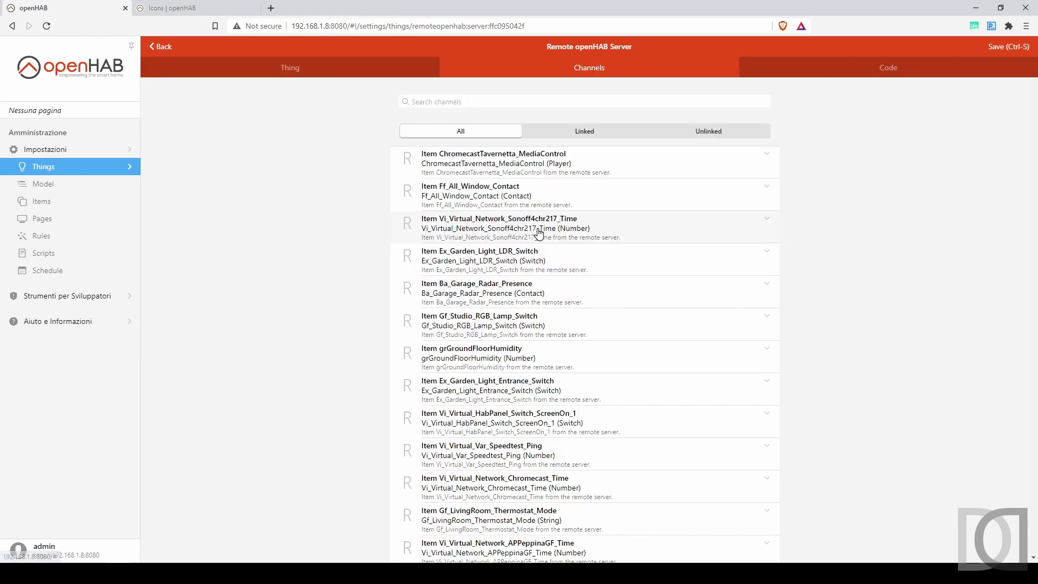
Filter the channels by Ff_BEdroom_ and start linking the Ff_BedRoom_Light_Night_Switch channel to a new item.
text(F)
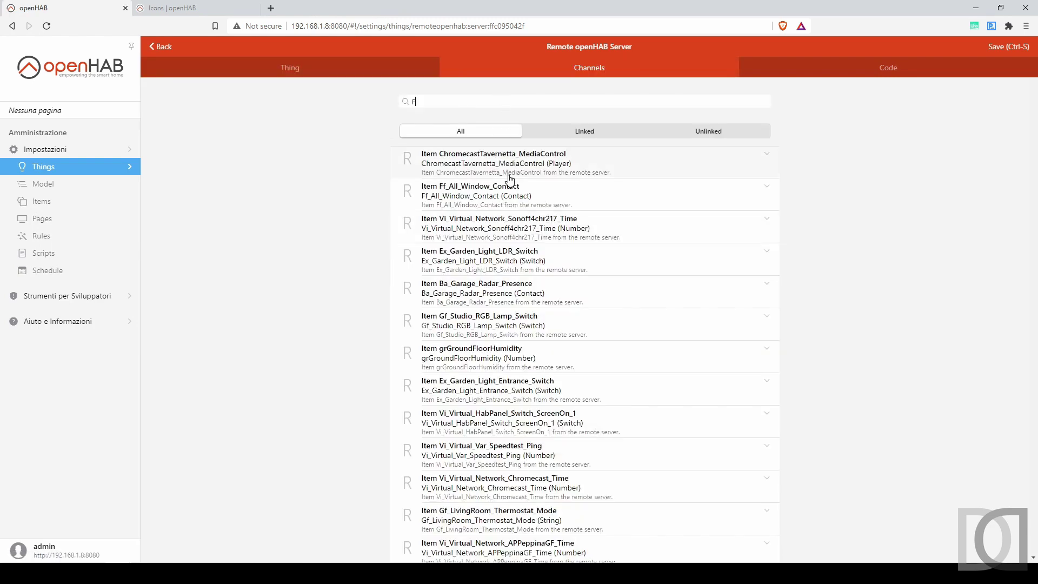
text(f_BEdroom_)
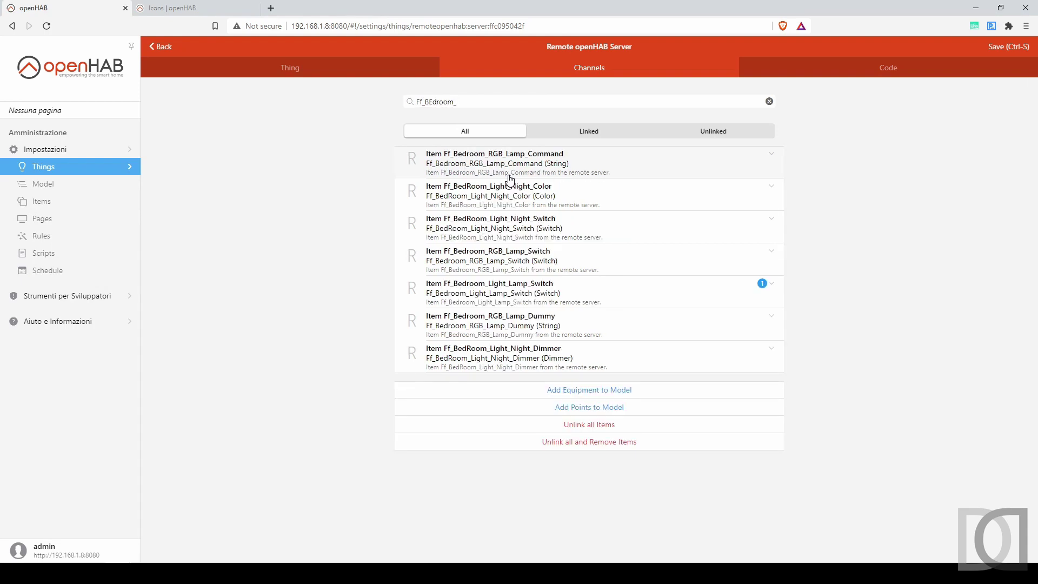
click(537, 232)
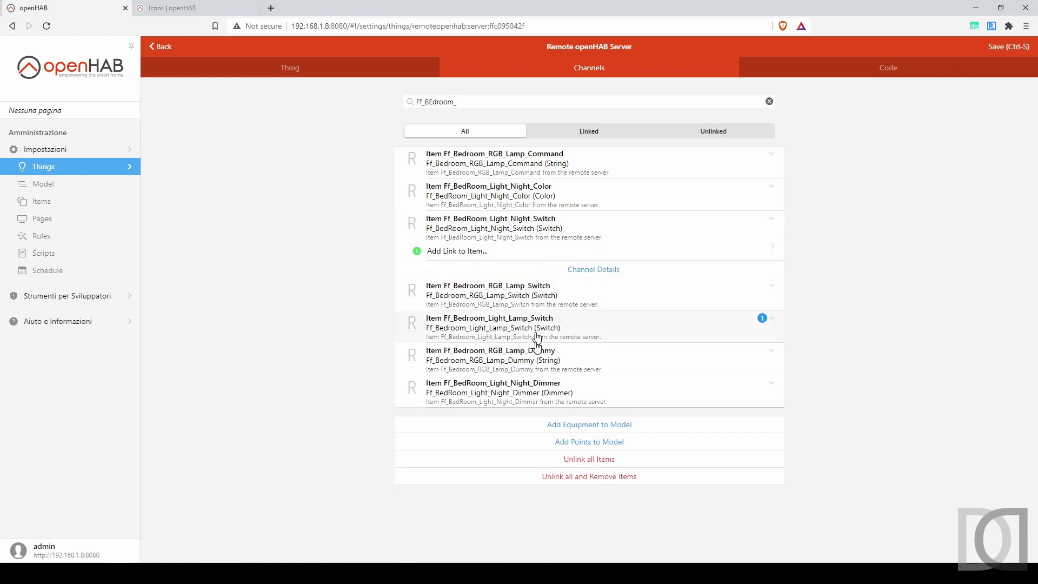
click(457, 252)
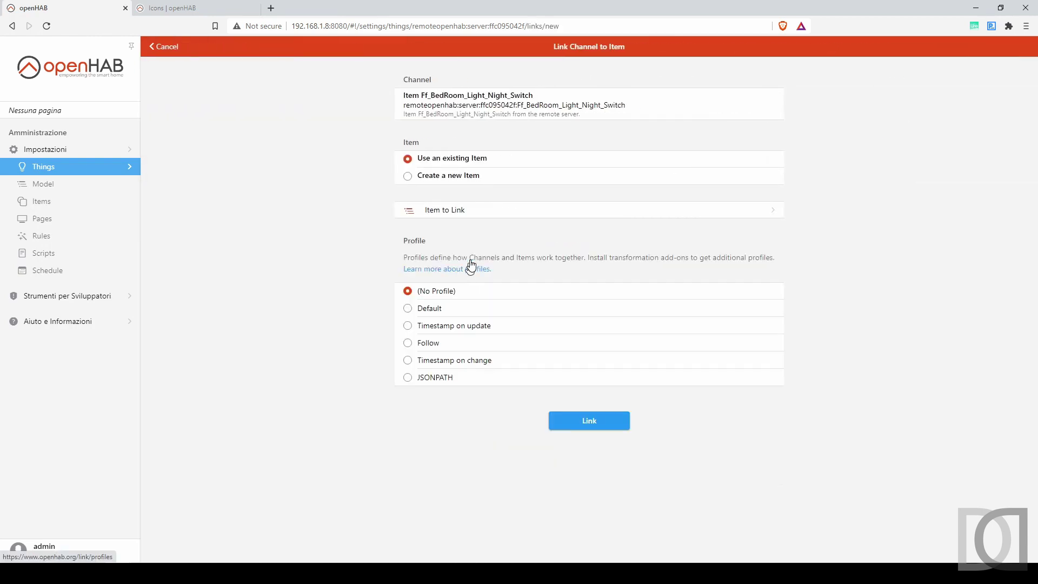
click(447, 176)
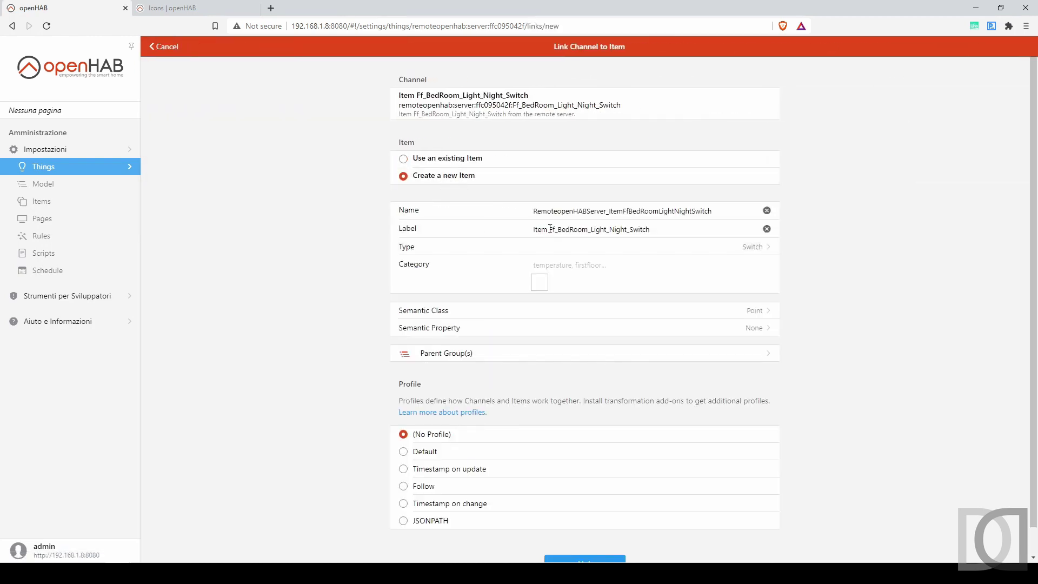
Name the new item Ff_BedRoom_Light_Night_Switch, reusing the text from its default label.
drag(549, 229, 683, 228)
key(ctrl+c)
double_click(670, 210)
key(ctrl+v)
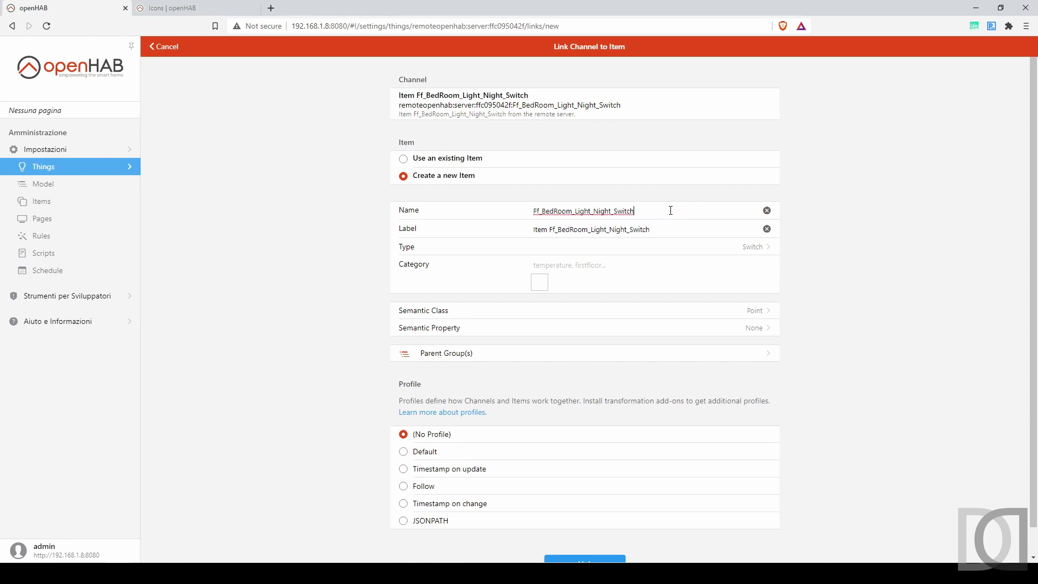
Label the new night light item "Luce Notturna Camera da Letto".
click(537, 229)
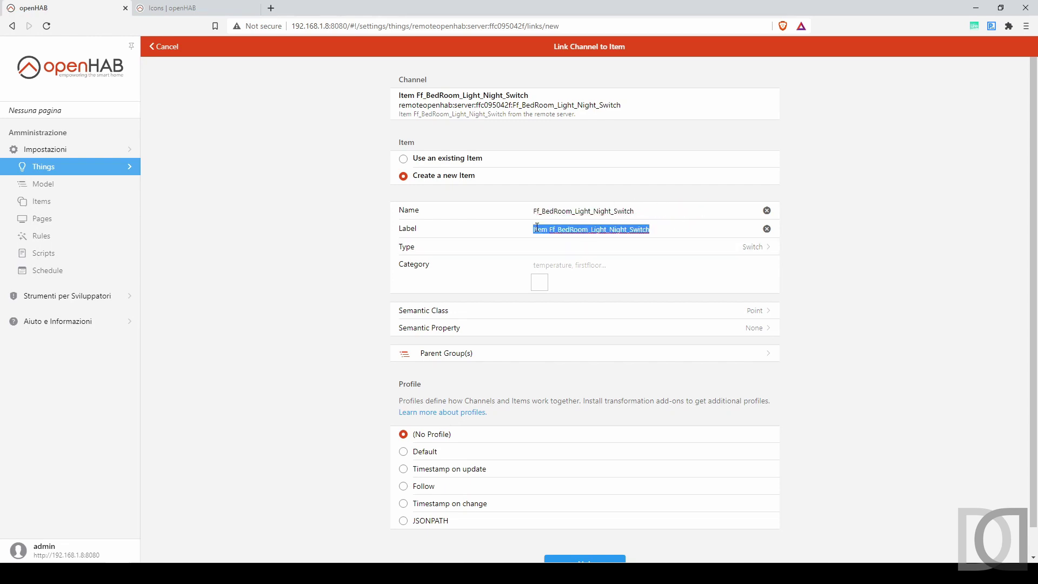
text(Luce Nott)
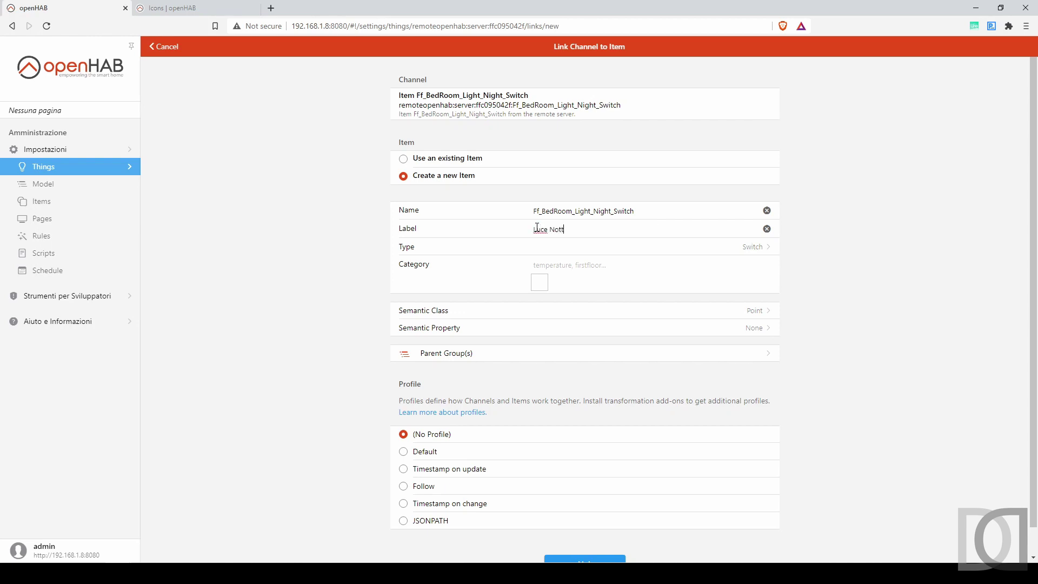
text(urna Cameda da Letto)
key(BackSpace)
text(r)
Set the night light item's category to lightbulb.
click(583, 264)
text(light)
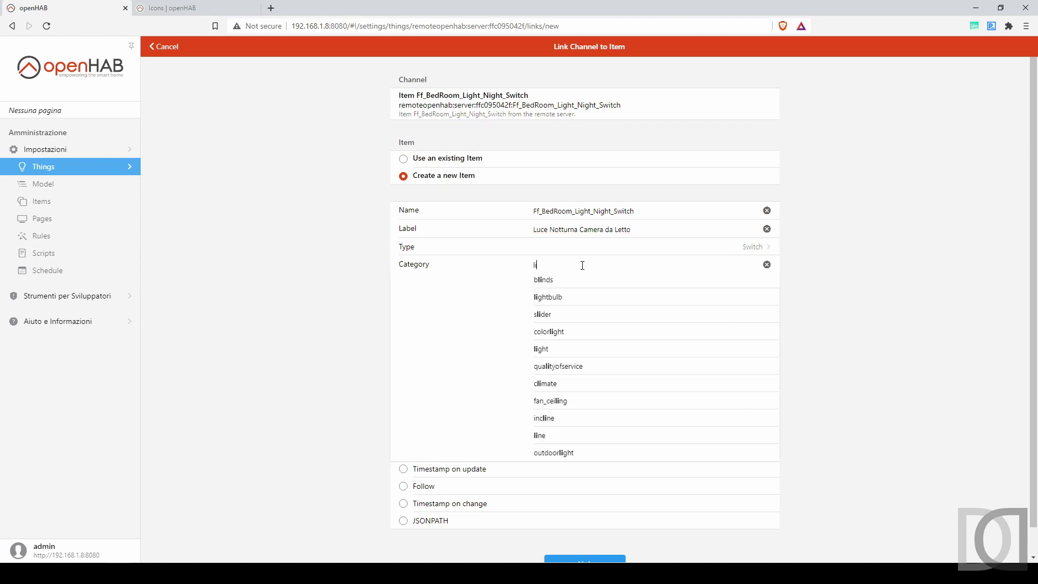
click(568, 280)
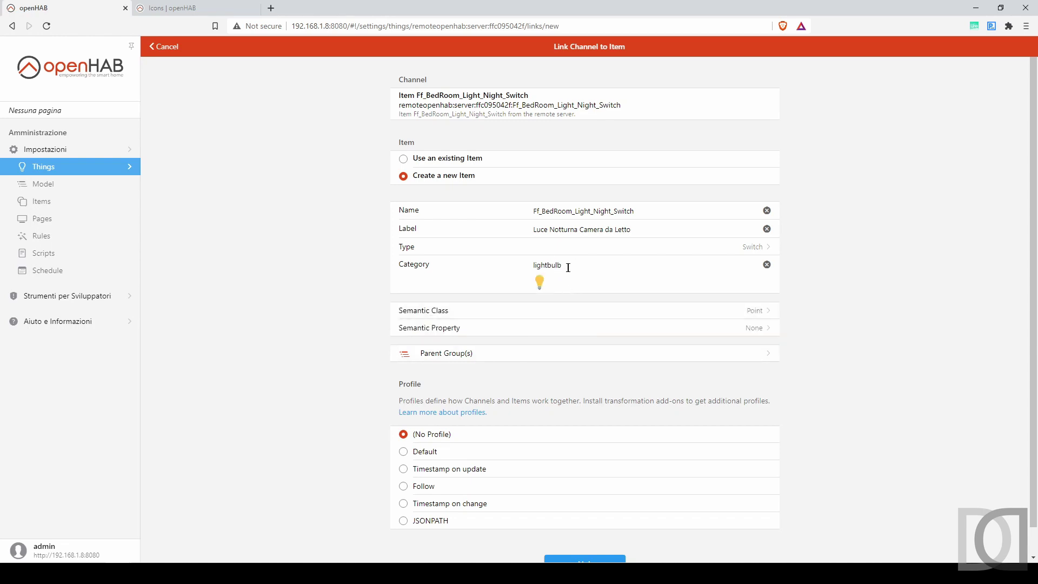
Change the night light item's category to colorlight.
double_click(554, 267)
text(ligh)
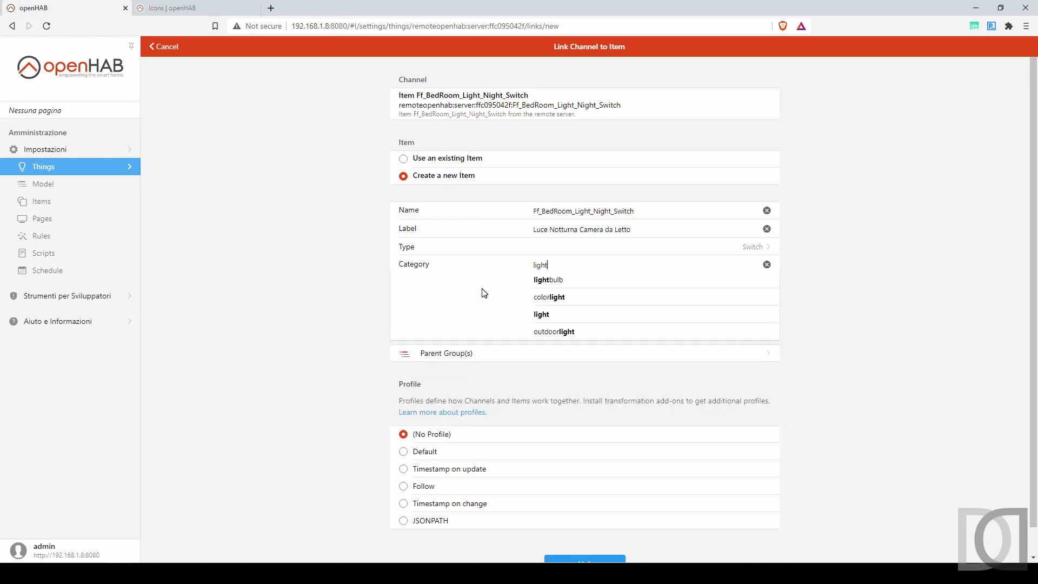
click(551, 298)
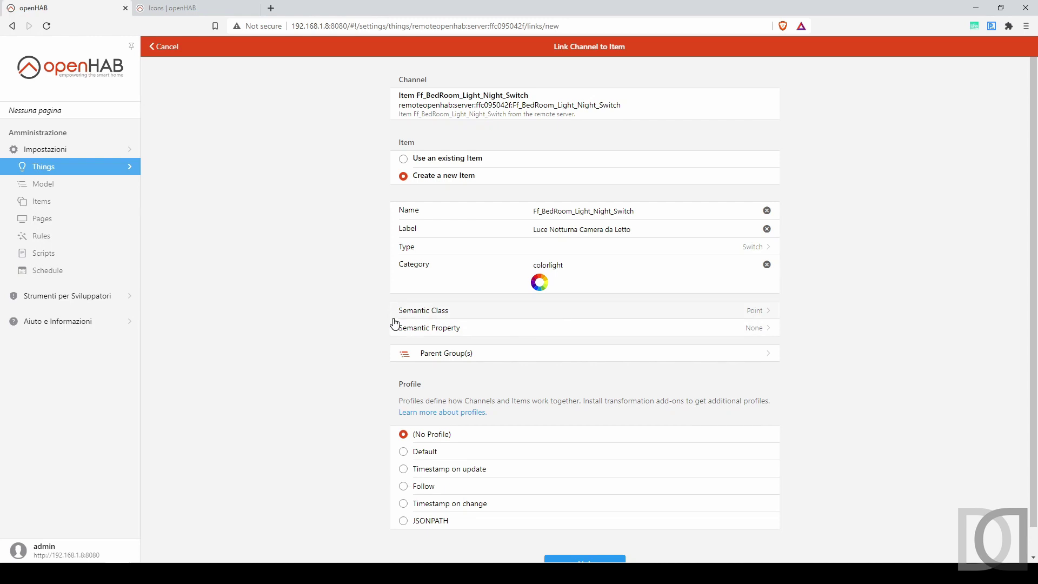
Set the night light item's semantic class to Switch and its semantic property to Light.
click(756, 316)
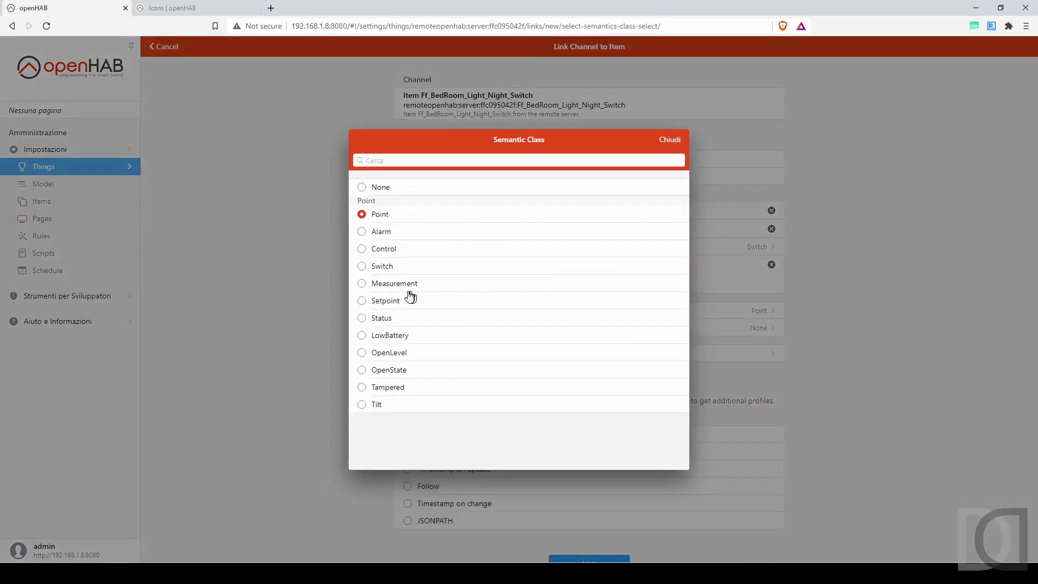
click(386, 267)
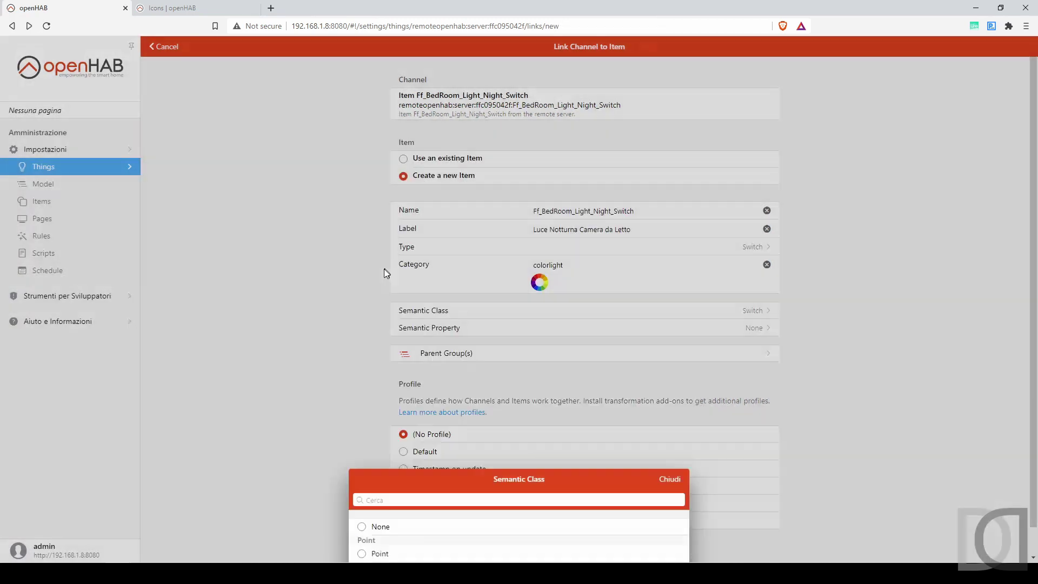
click(746, 329)
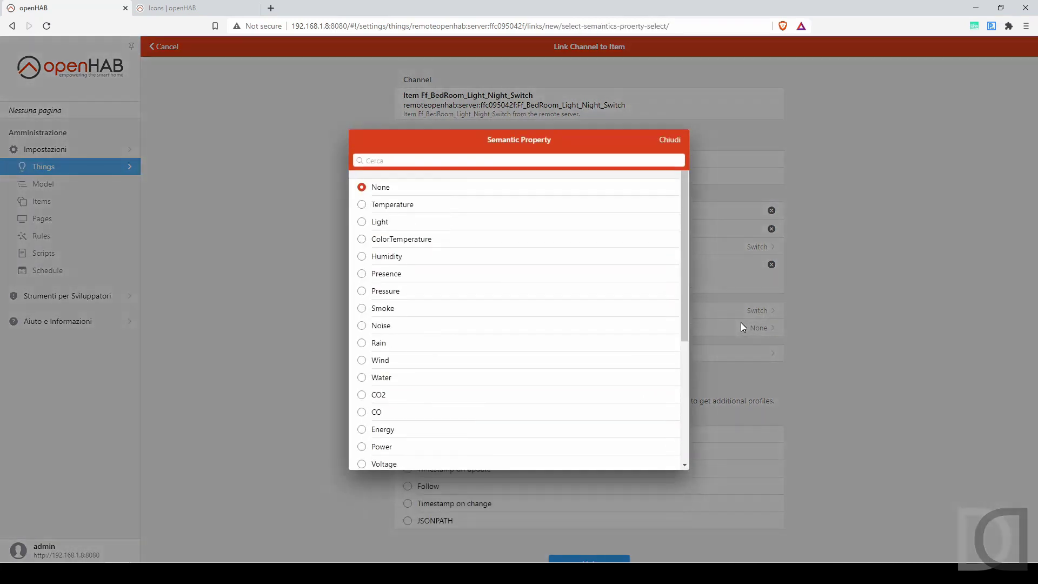
click(380, 222)
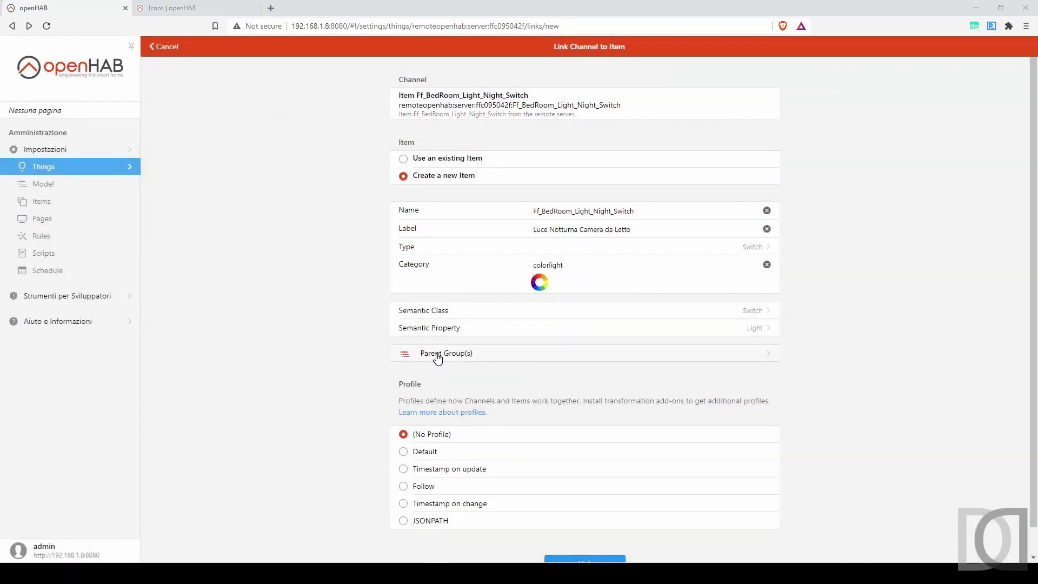
Assign the night light item to the parent group Luci Camera da Letto (gBedroomLights) and create the channel link.
click(443, 357)
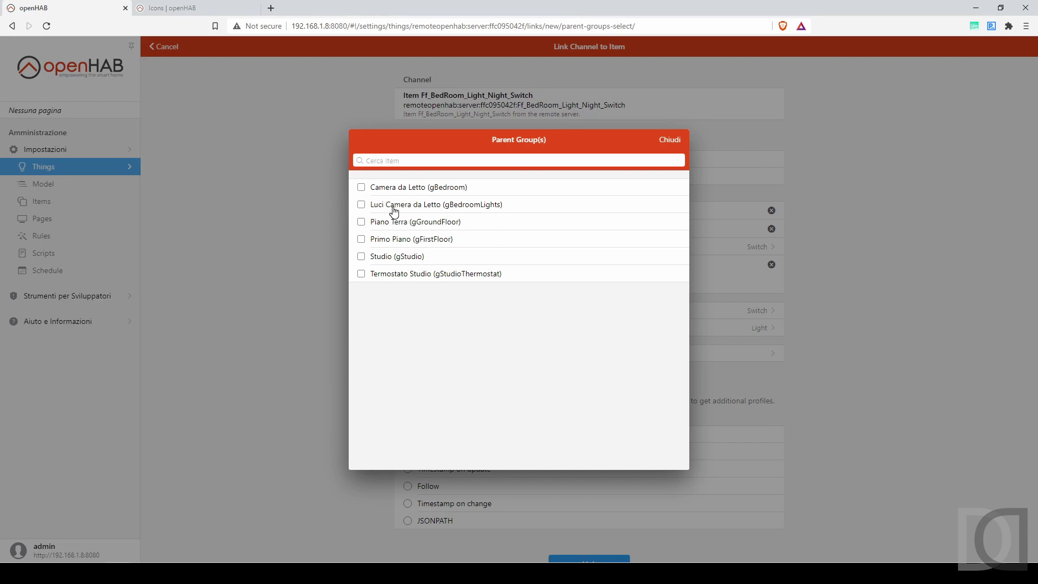
click(361, 205)
click(669, 140)
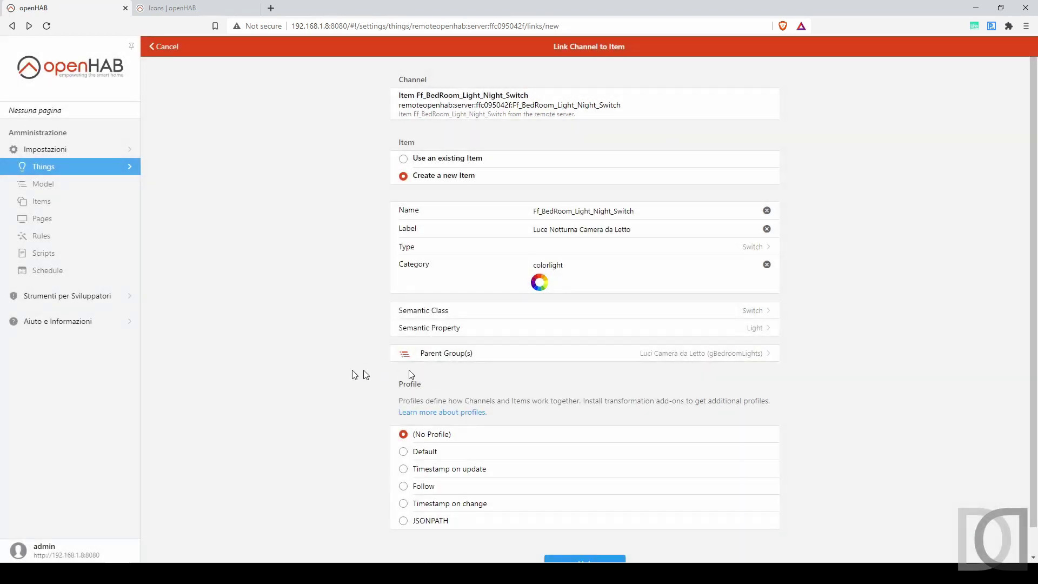
scroll(281, 373, down, 1)
click(578, 535)
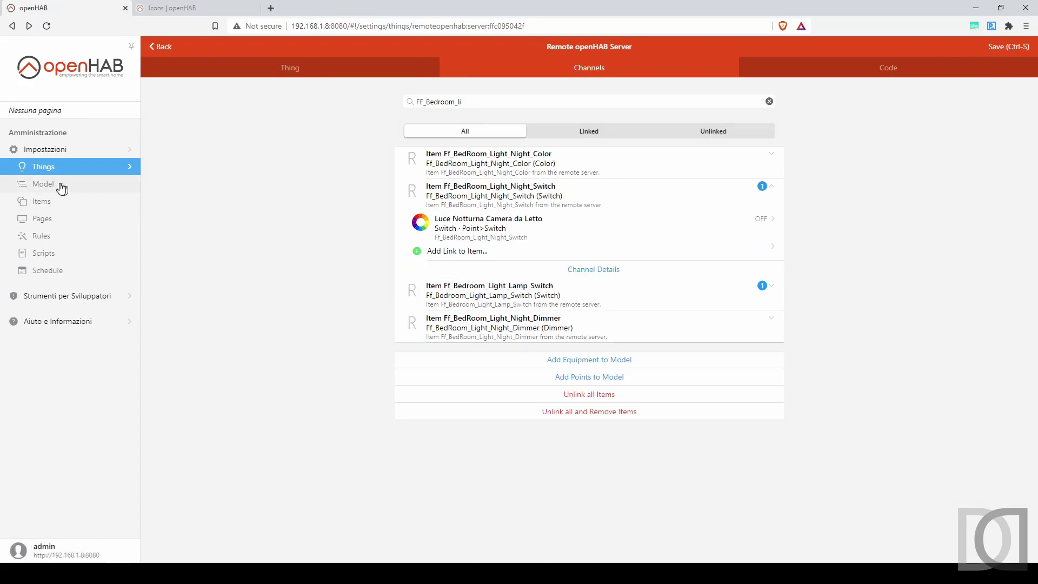
Expand Primo Piano down to Luci Camera da Letto in the semantic model and show the details of Luce Notturna Camera da Letto.
click(59, 194)
click(155, 118)
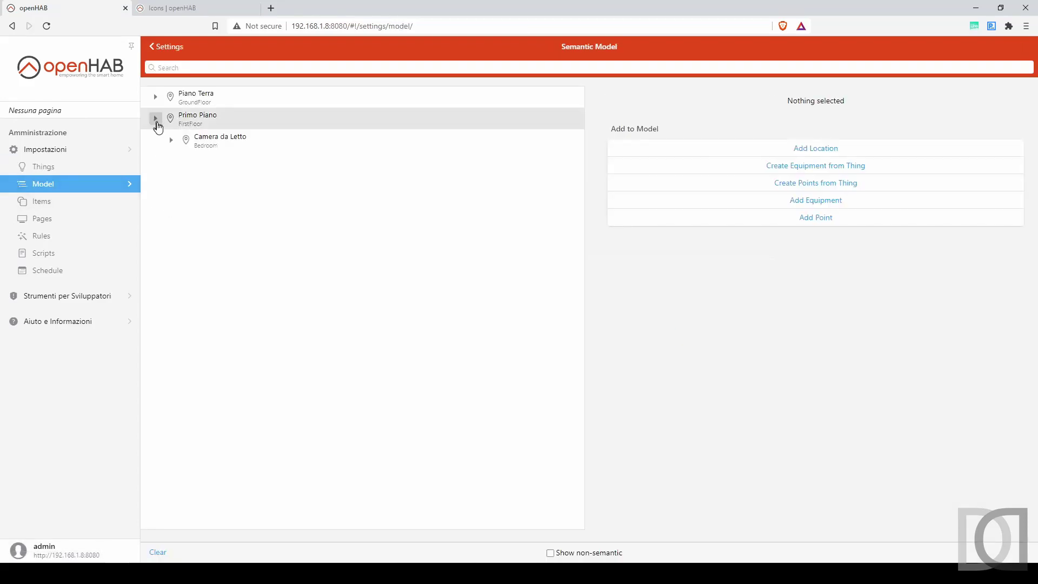
click(171, 139)
click(186, 161)
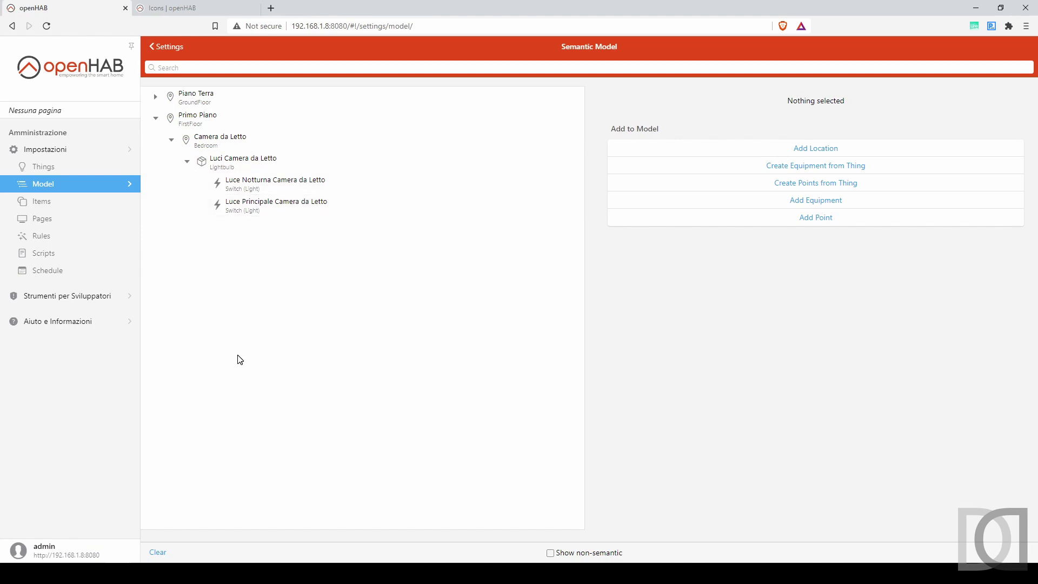
click(254, 193)
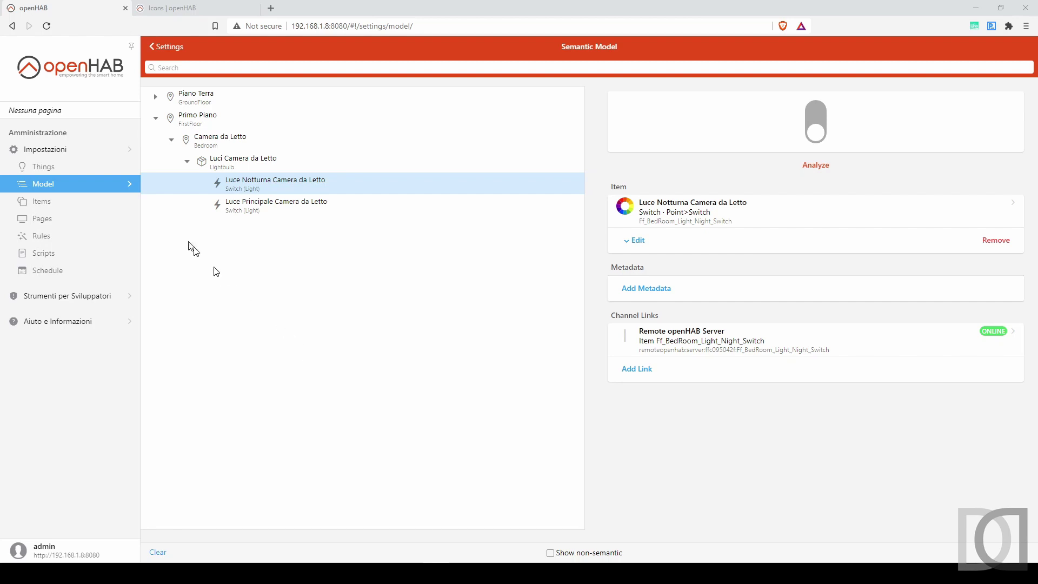
Review the Camera da Letto and Studio location cards in the Ambienti view of the home page.
click(56, 74)
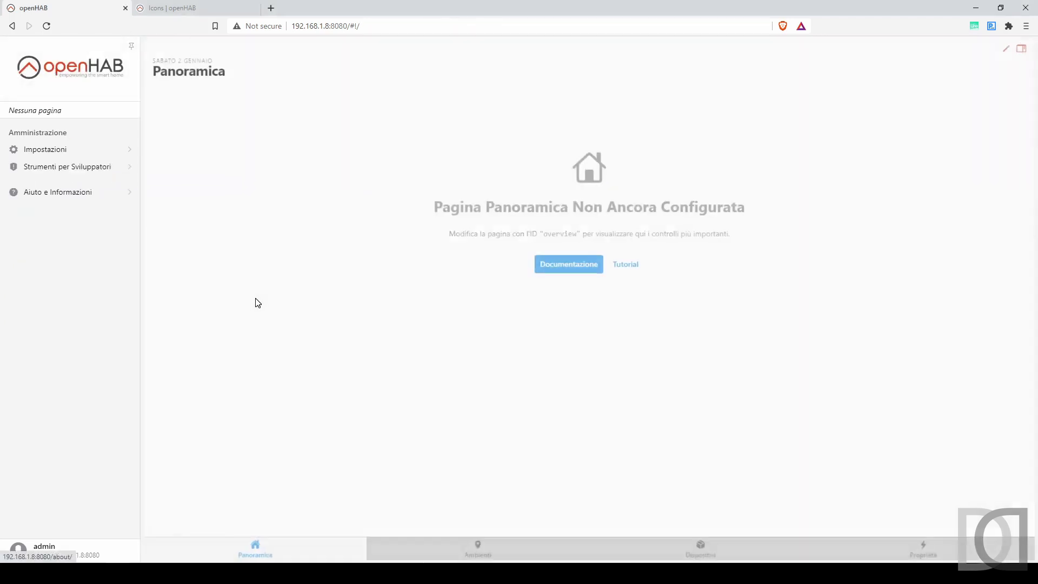
click(477, 551)
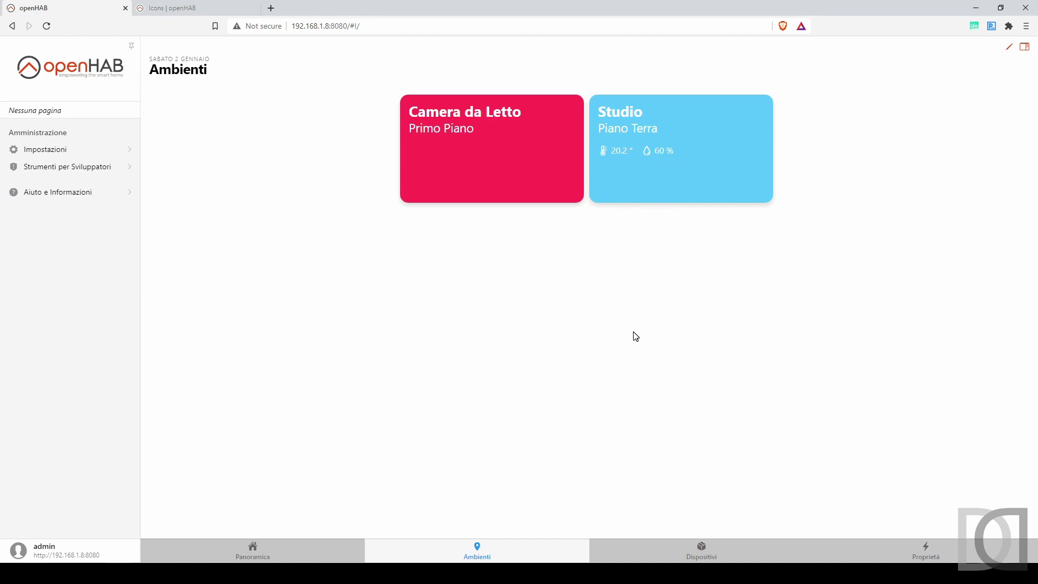
click(476, 138)
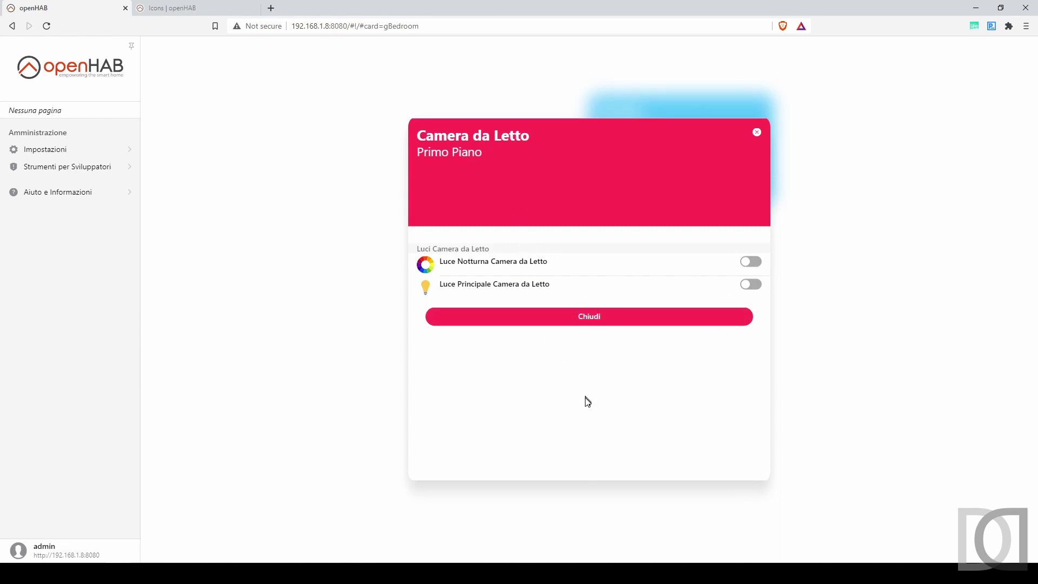
click(600, 321)
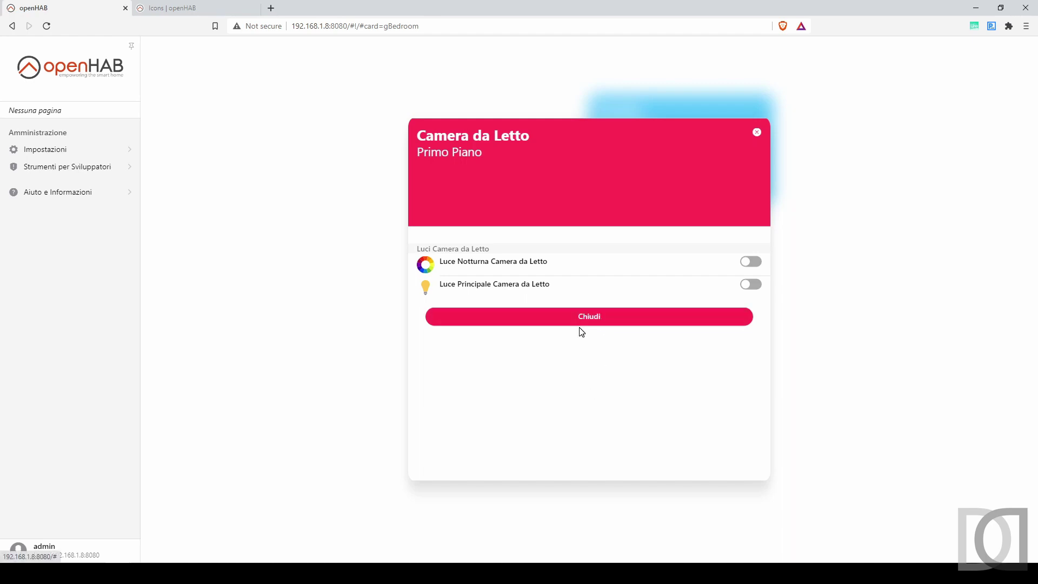
click(726, 125)
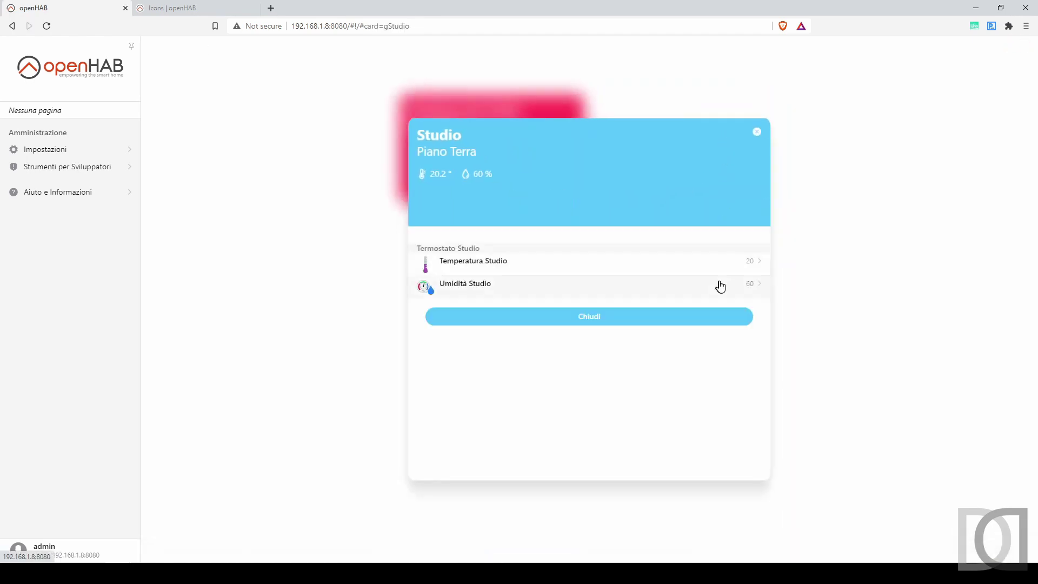
click(757, 132)
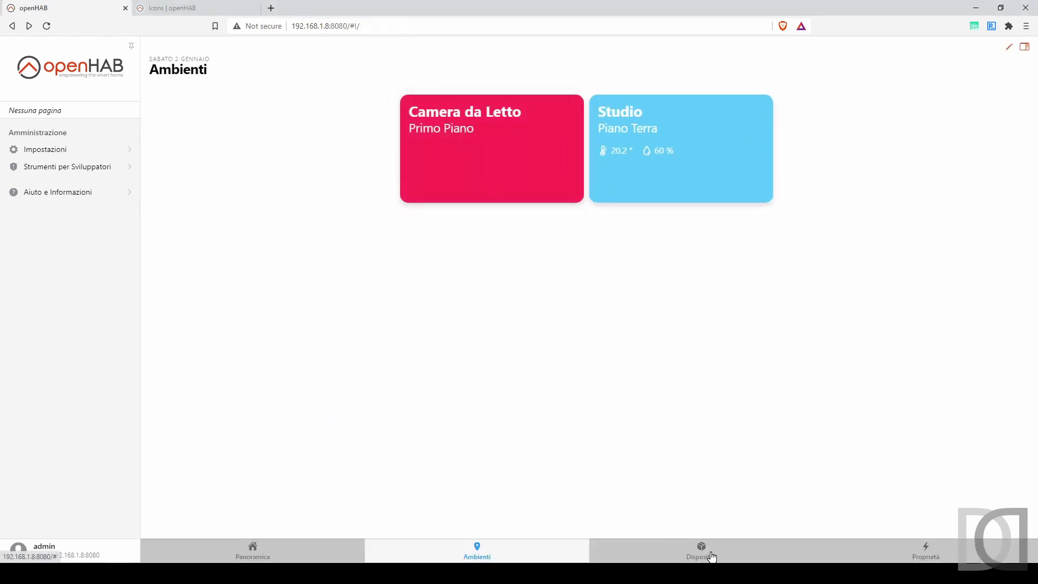
Review the Luci and Sensori equipment cards in the Dispositivi view.
click(711, 557)
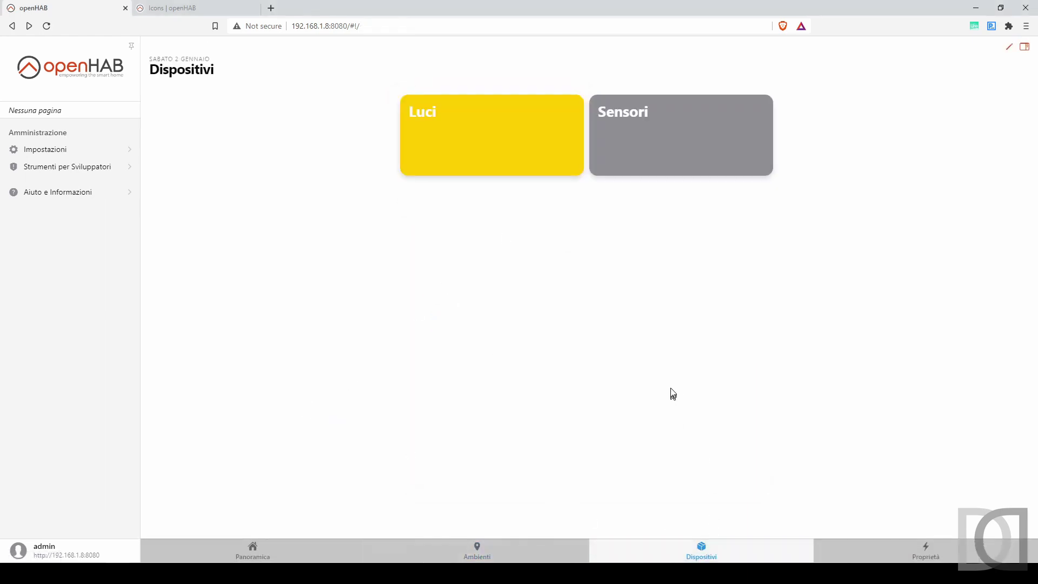
click(429, 112)
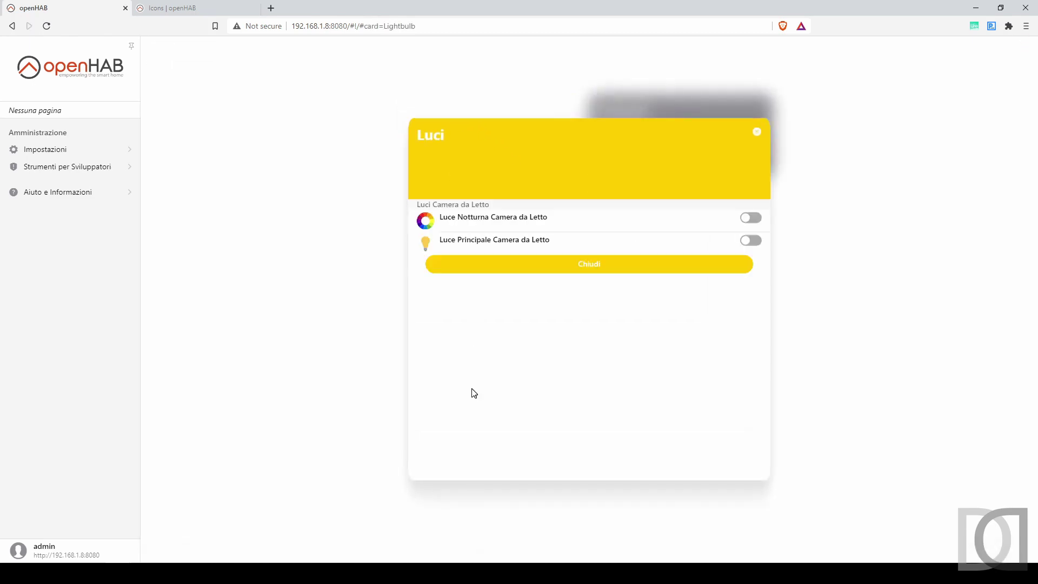
click(577, 268)
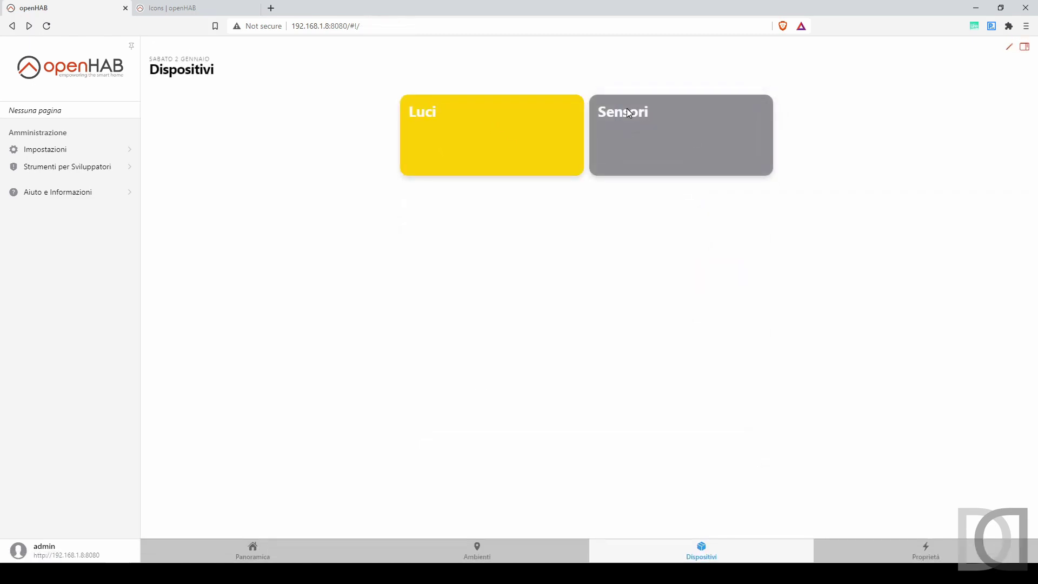
click(628, 112)
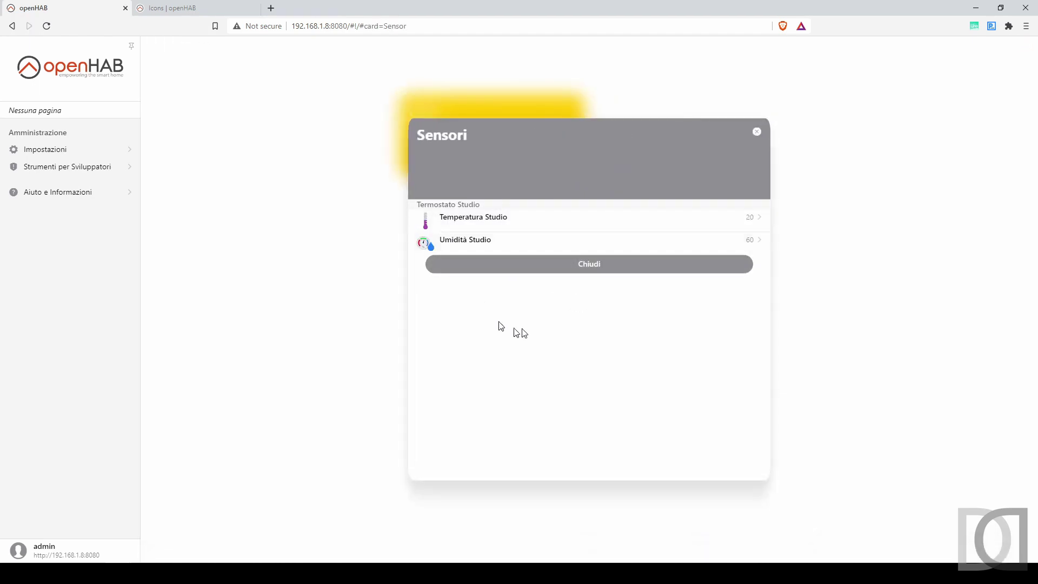
click(595, 268)
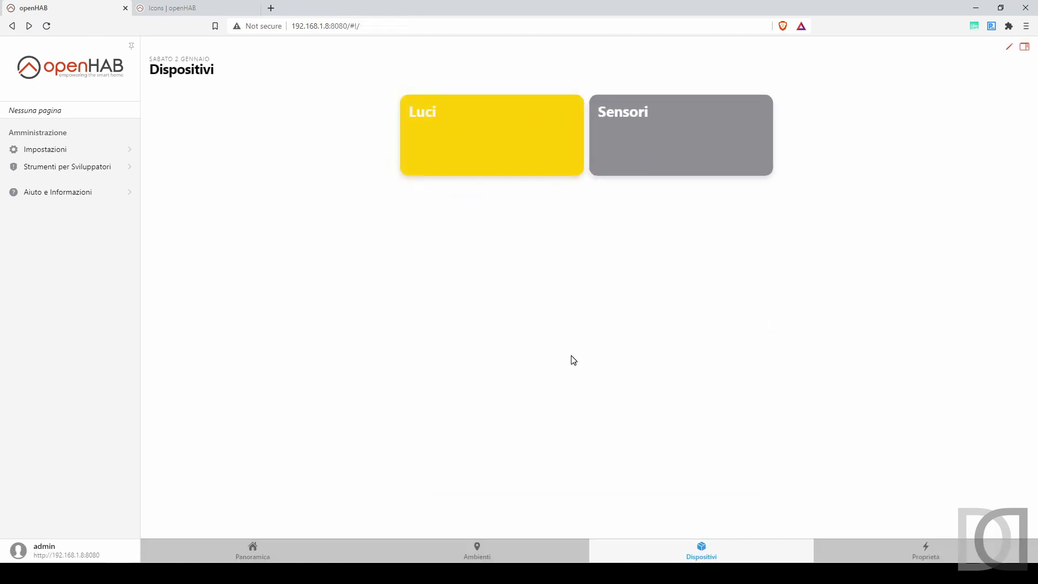
Examine the Luce, Temperature and Umidità property cards in the Proprietà view.
click(925, 556)
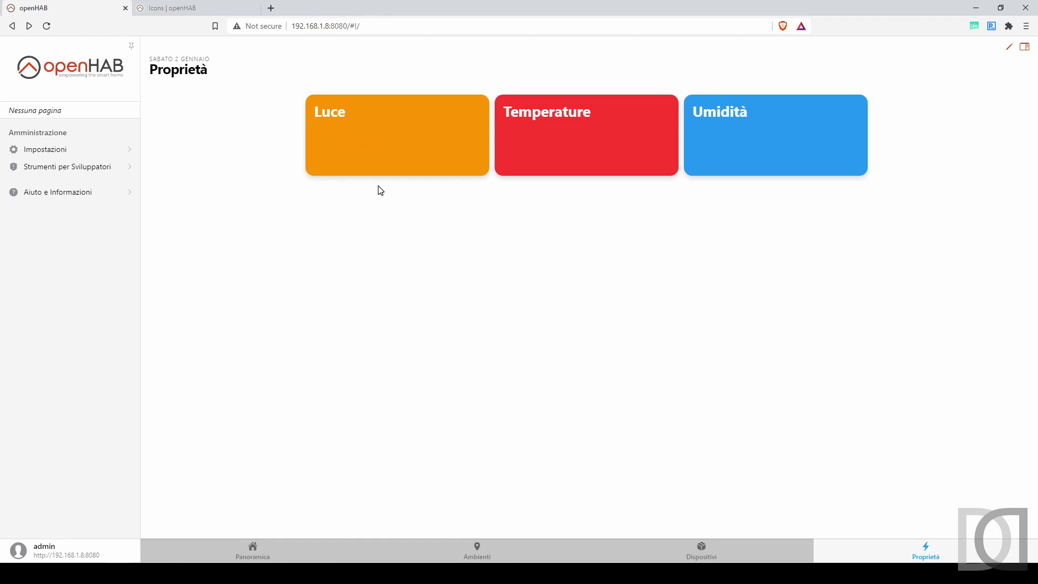
click(343, 122)
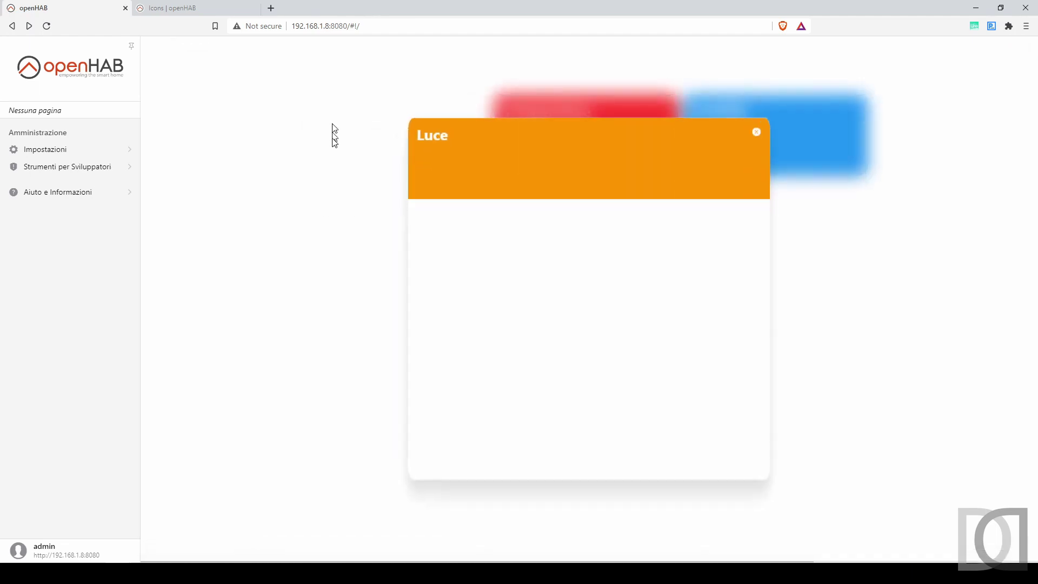
click(757, 132)
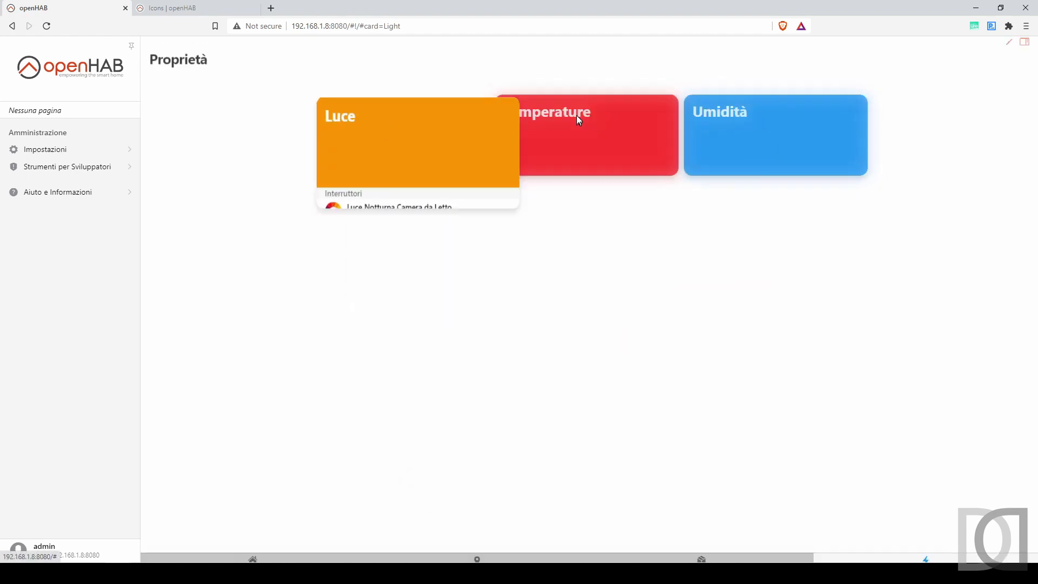
click(576, 115)
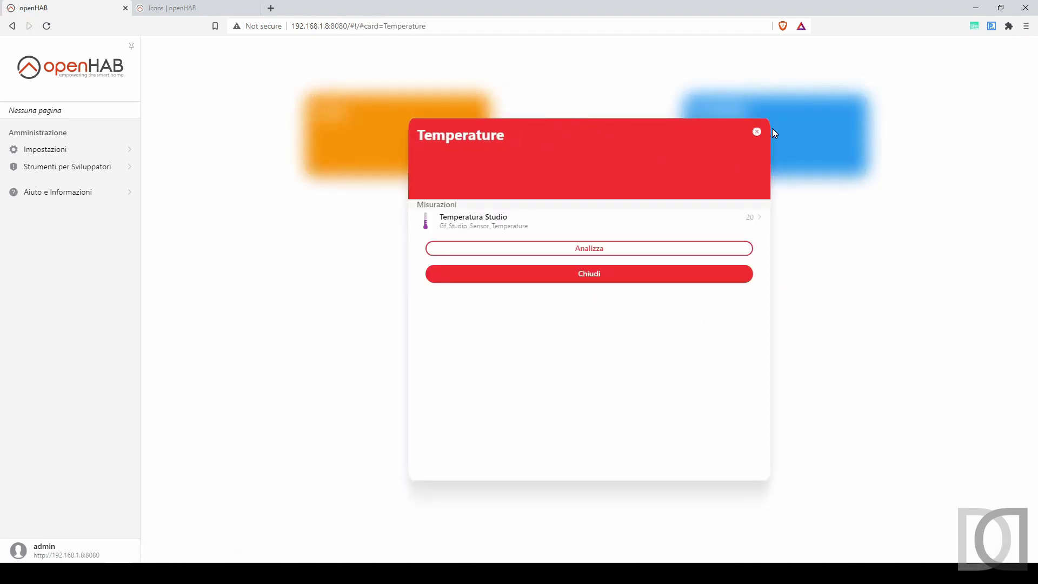
click(757, 132)
click(735, 116)
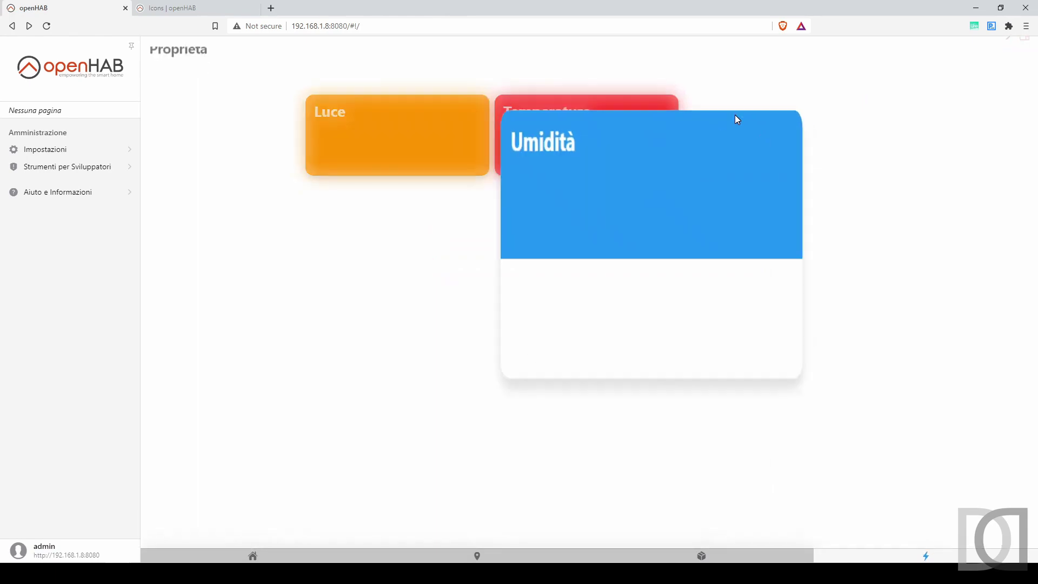